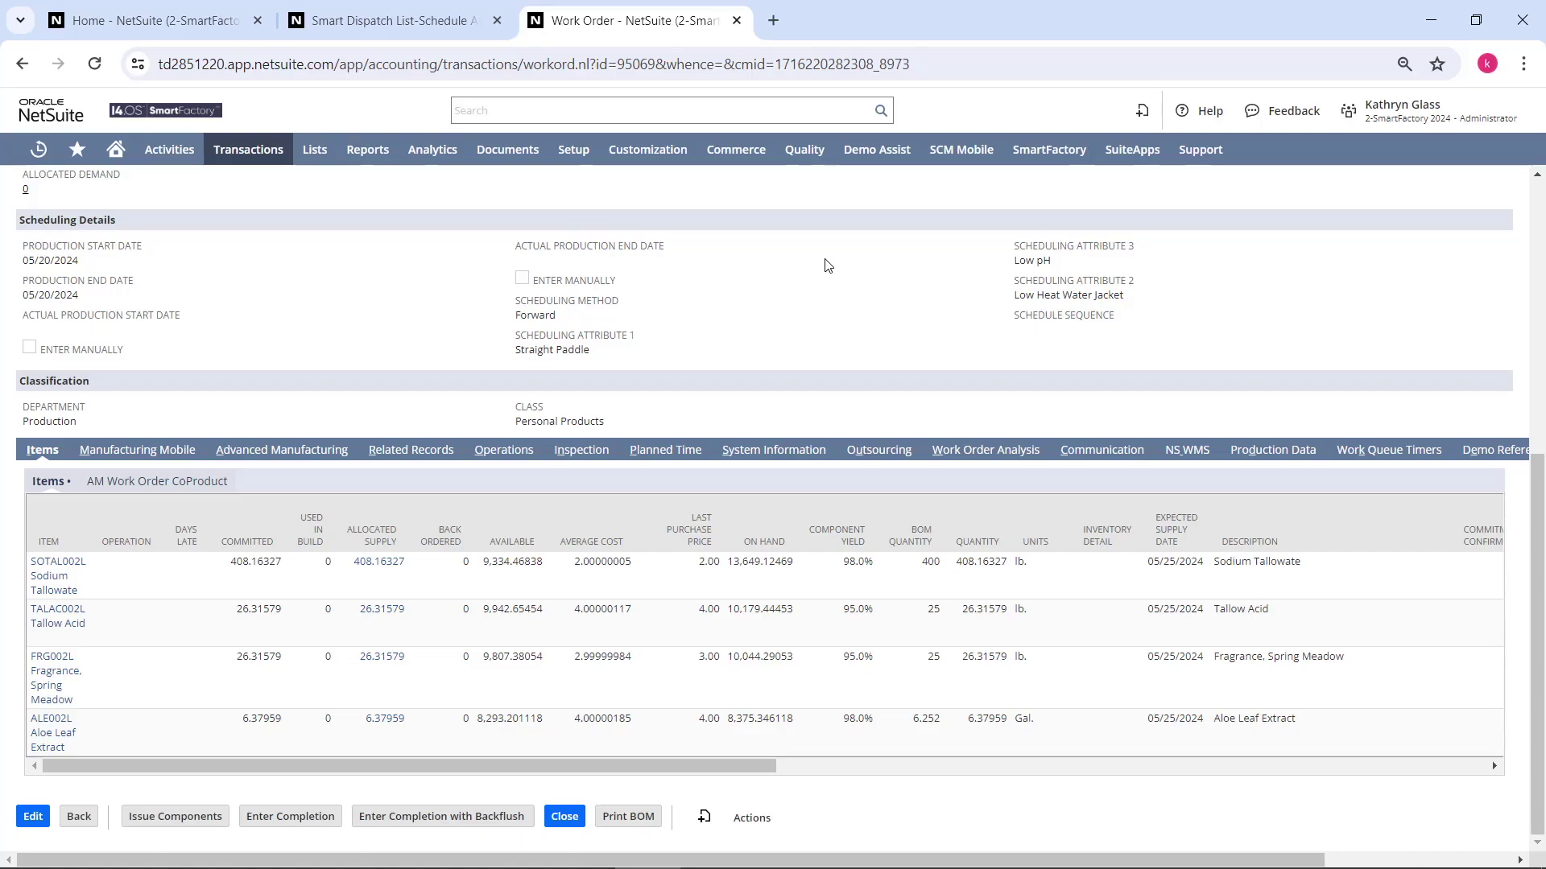
Switch to Tulip Player, check in to the NJ-Kitting work center in New Jersey and begin the Kitting 24.1 app.
key("alt+Tab")
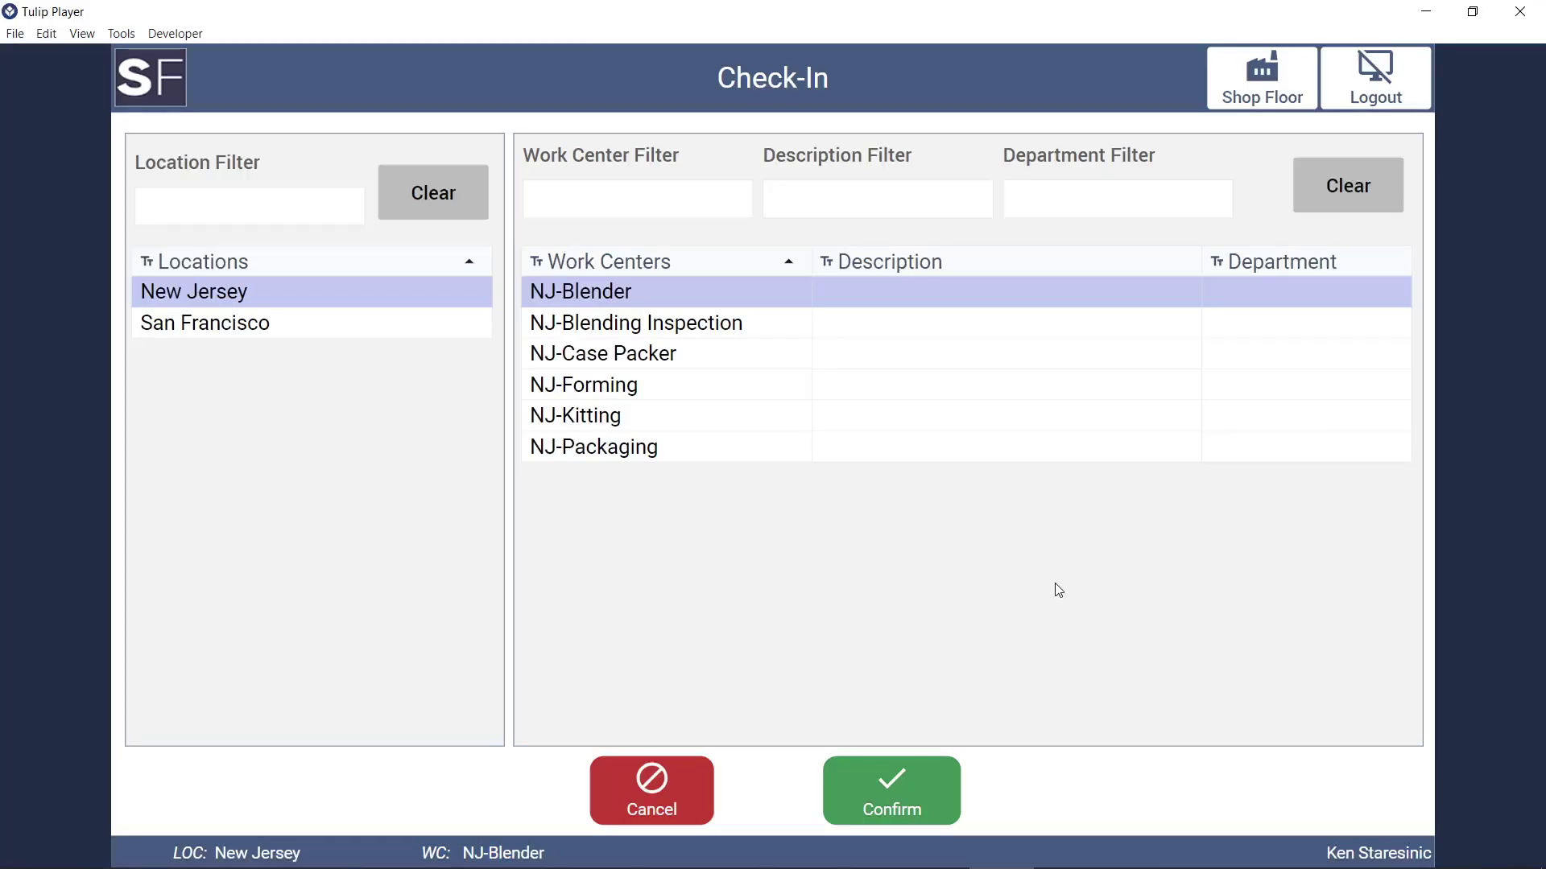
left_click(735, 417)
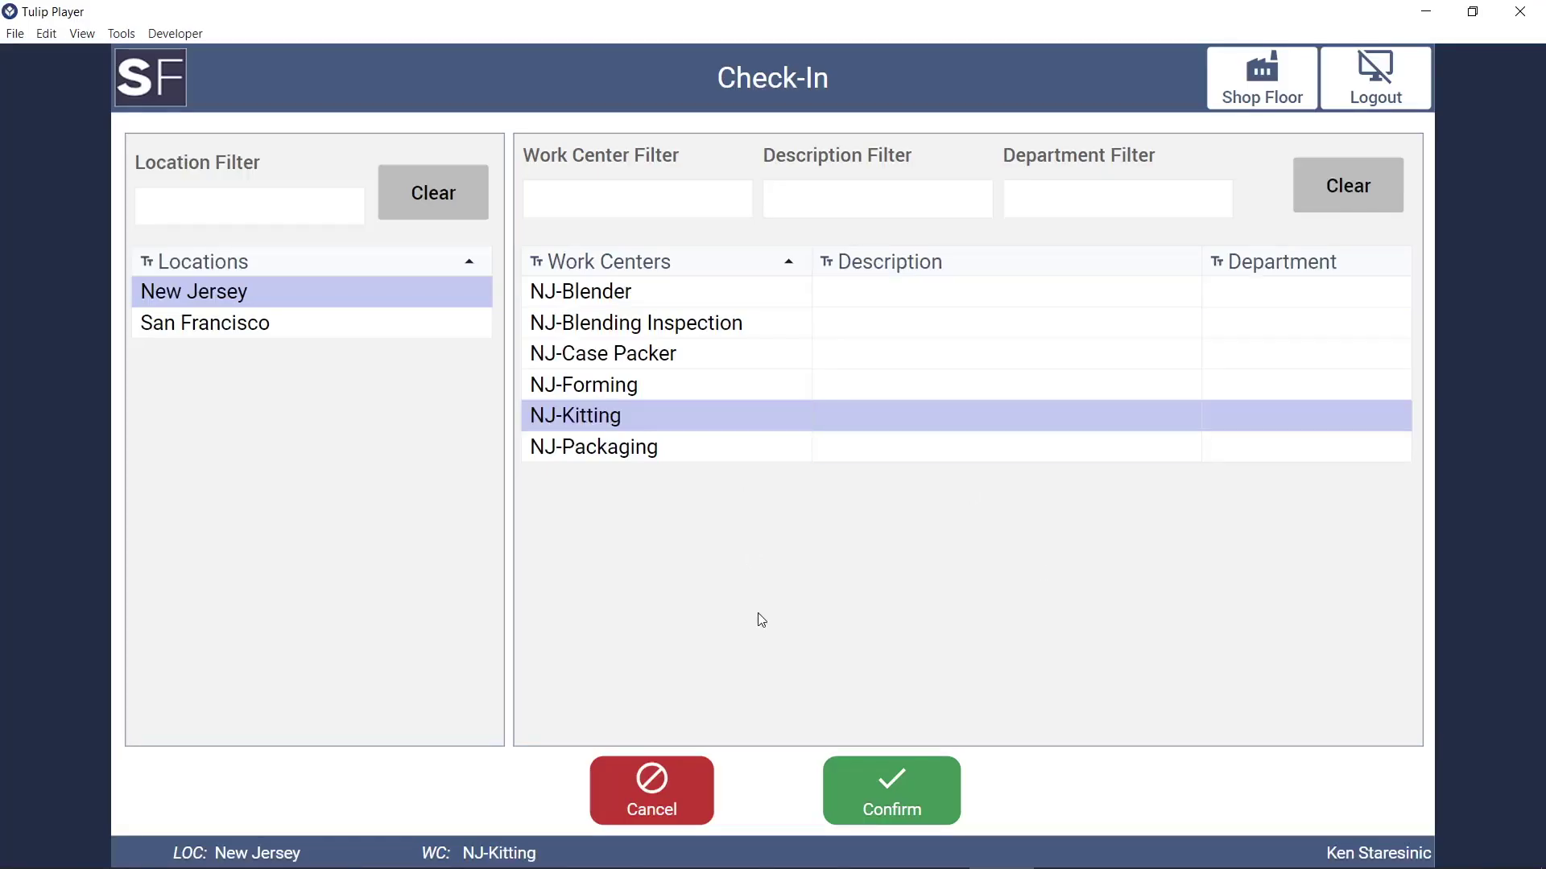
left_click(898, 793)
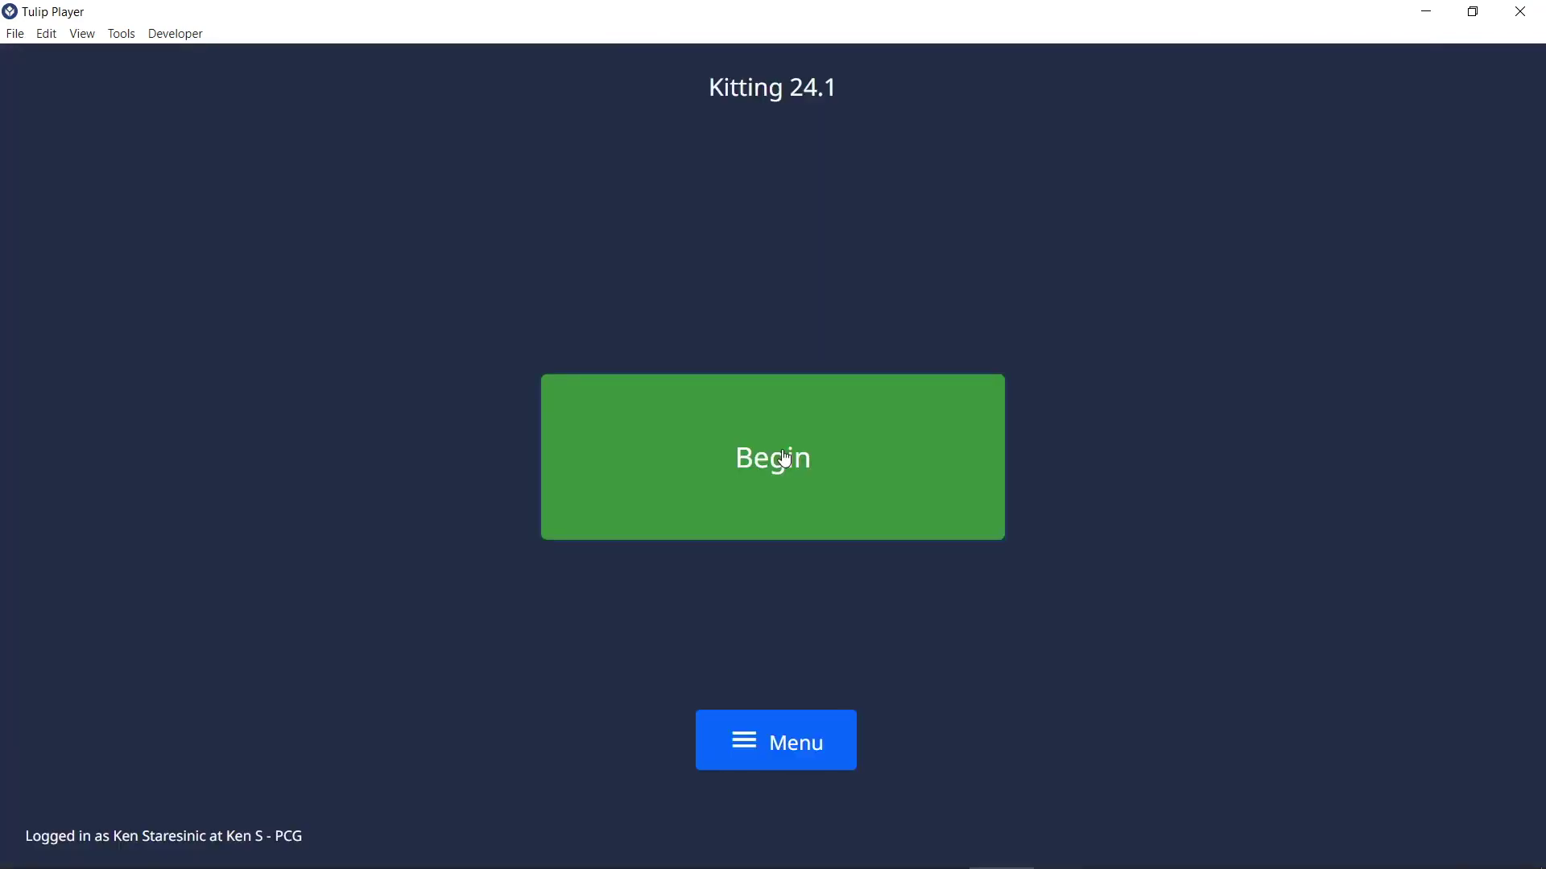
left_click(781, 459)
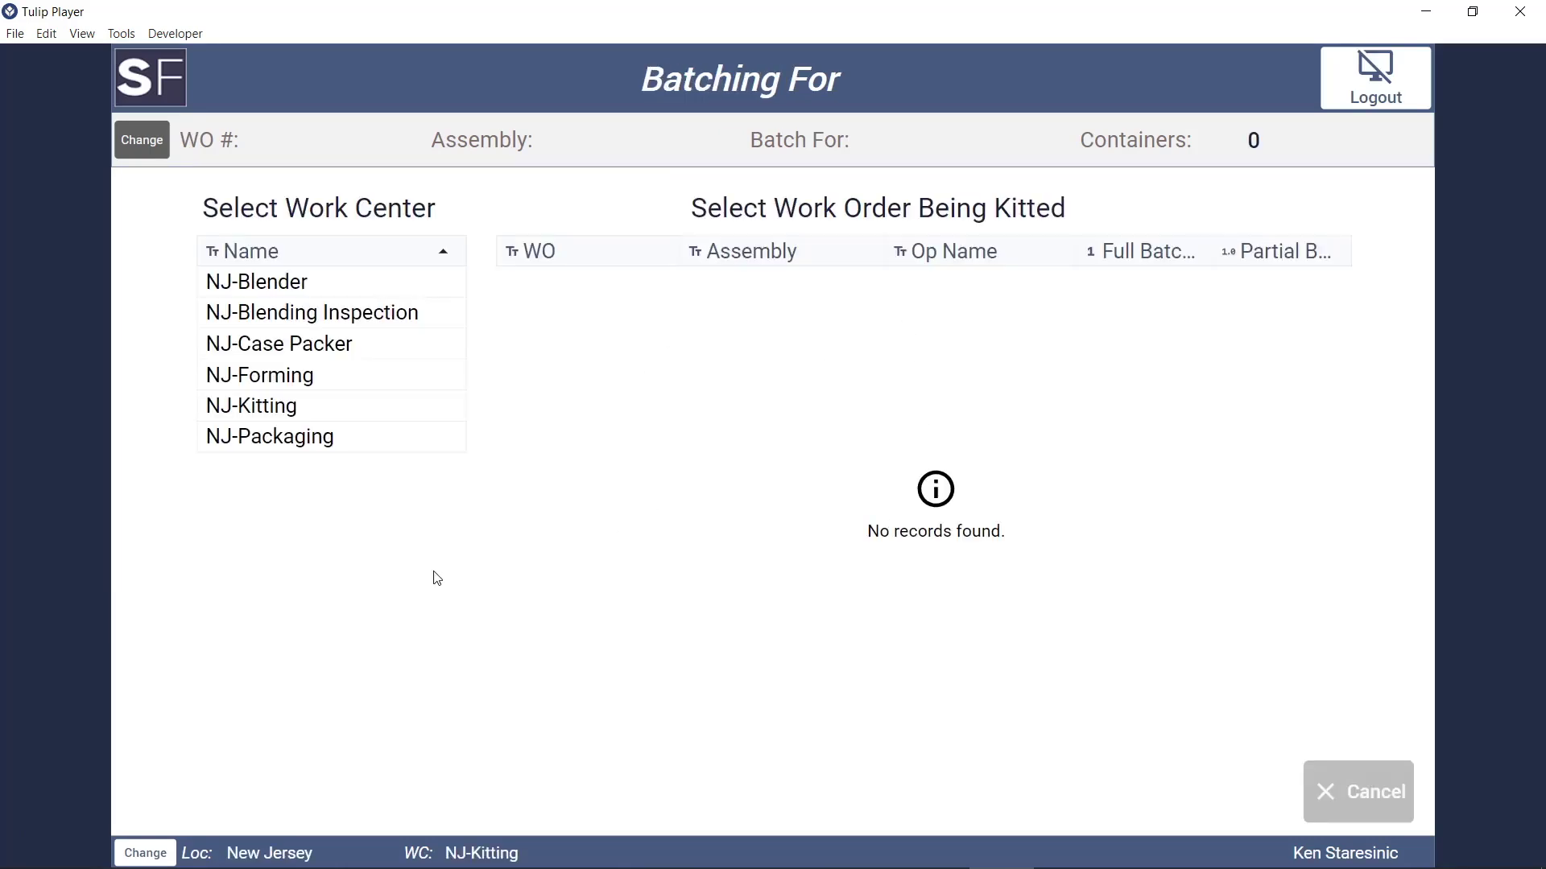
Choose work order WO954 for assembly MIXSSP100SM at the NJ-Blender work center as the order being kitted.
left_click(272, 280)
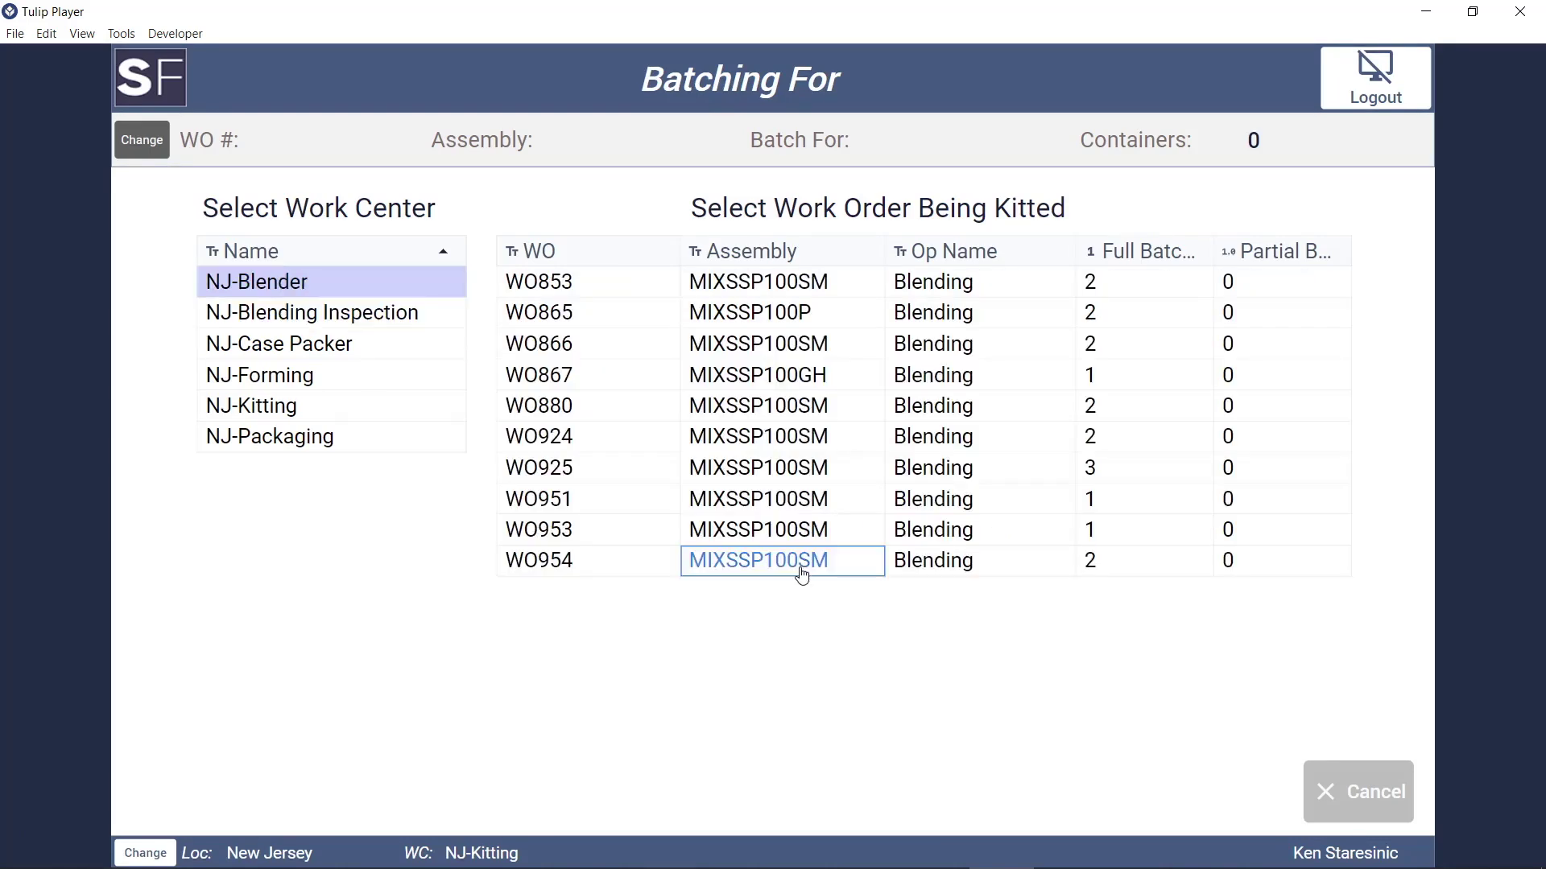
left_click(802, 576)
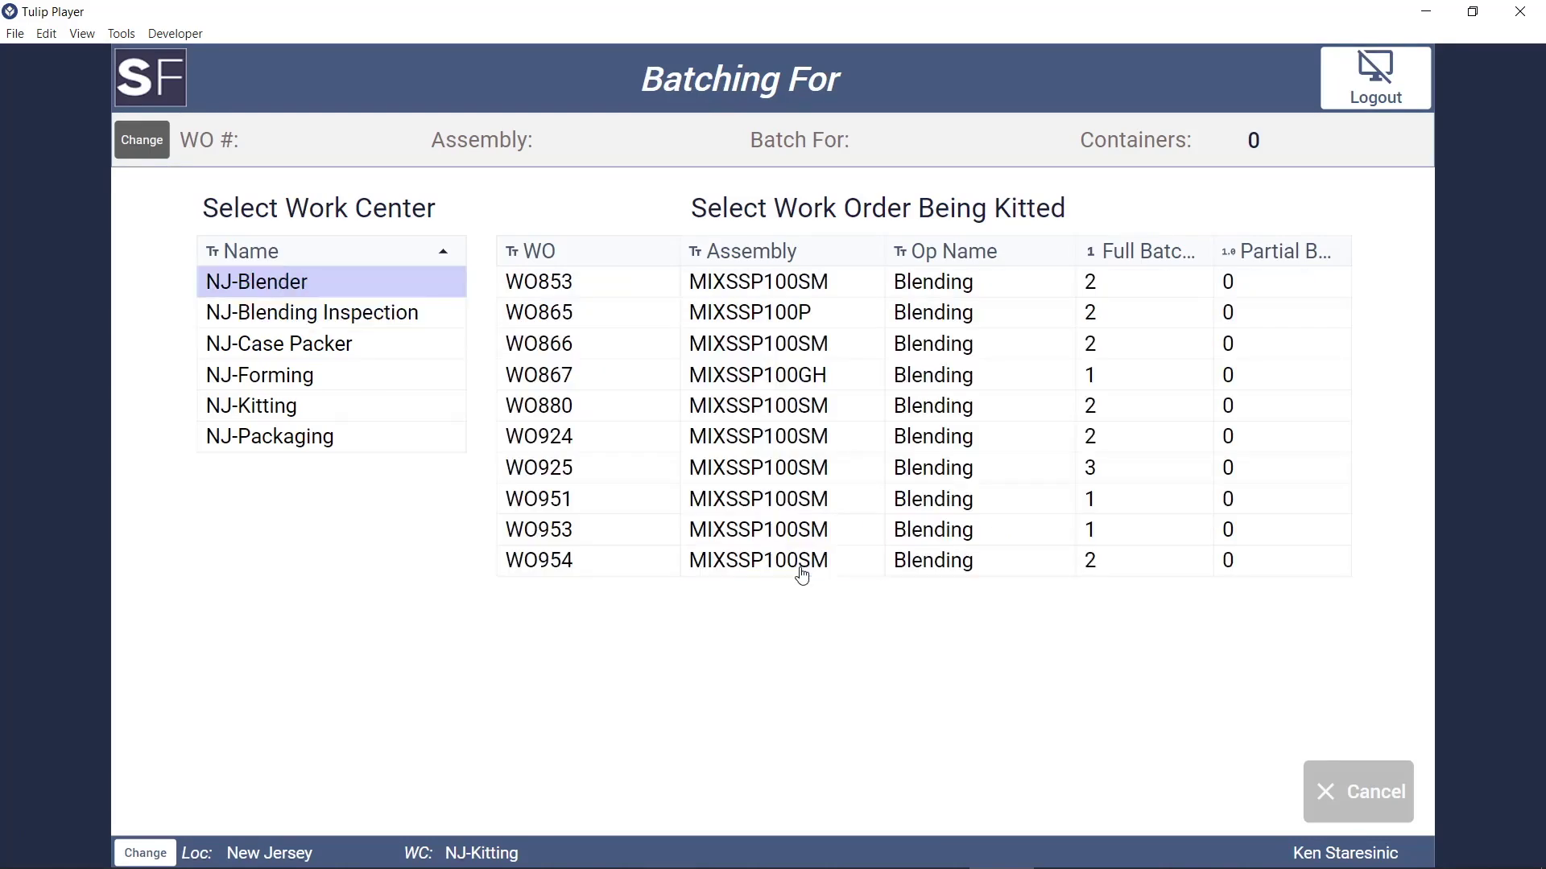
left_click(801, 571)
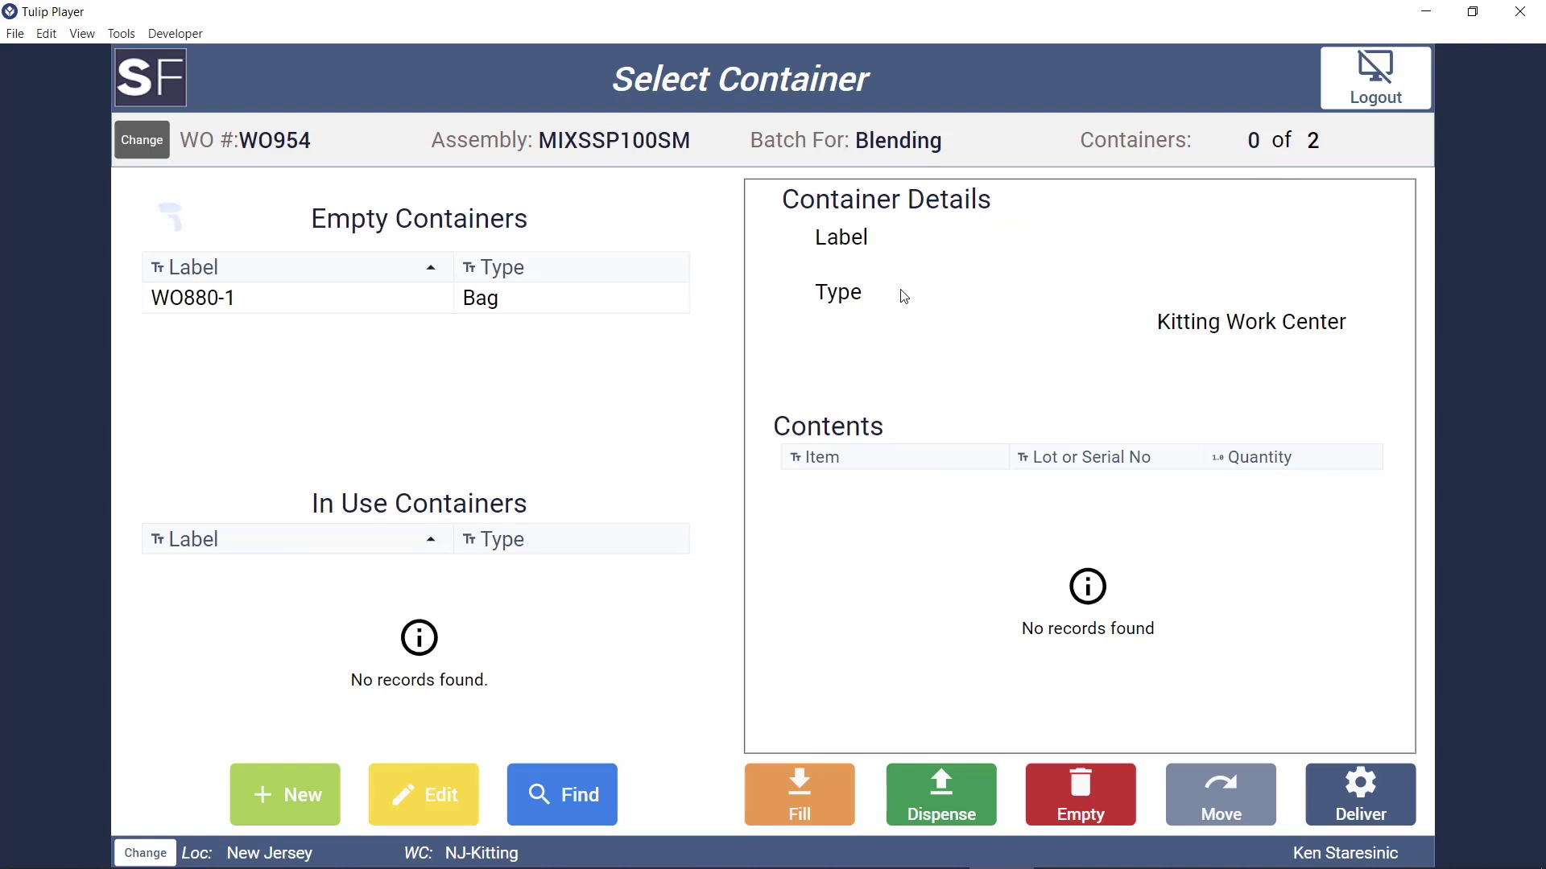
Create a new container of type Bag labelled 954-1 and preview its label.
left_click(291, 796)
left_click(757, 348)
left_click(737, 427)
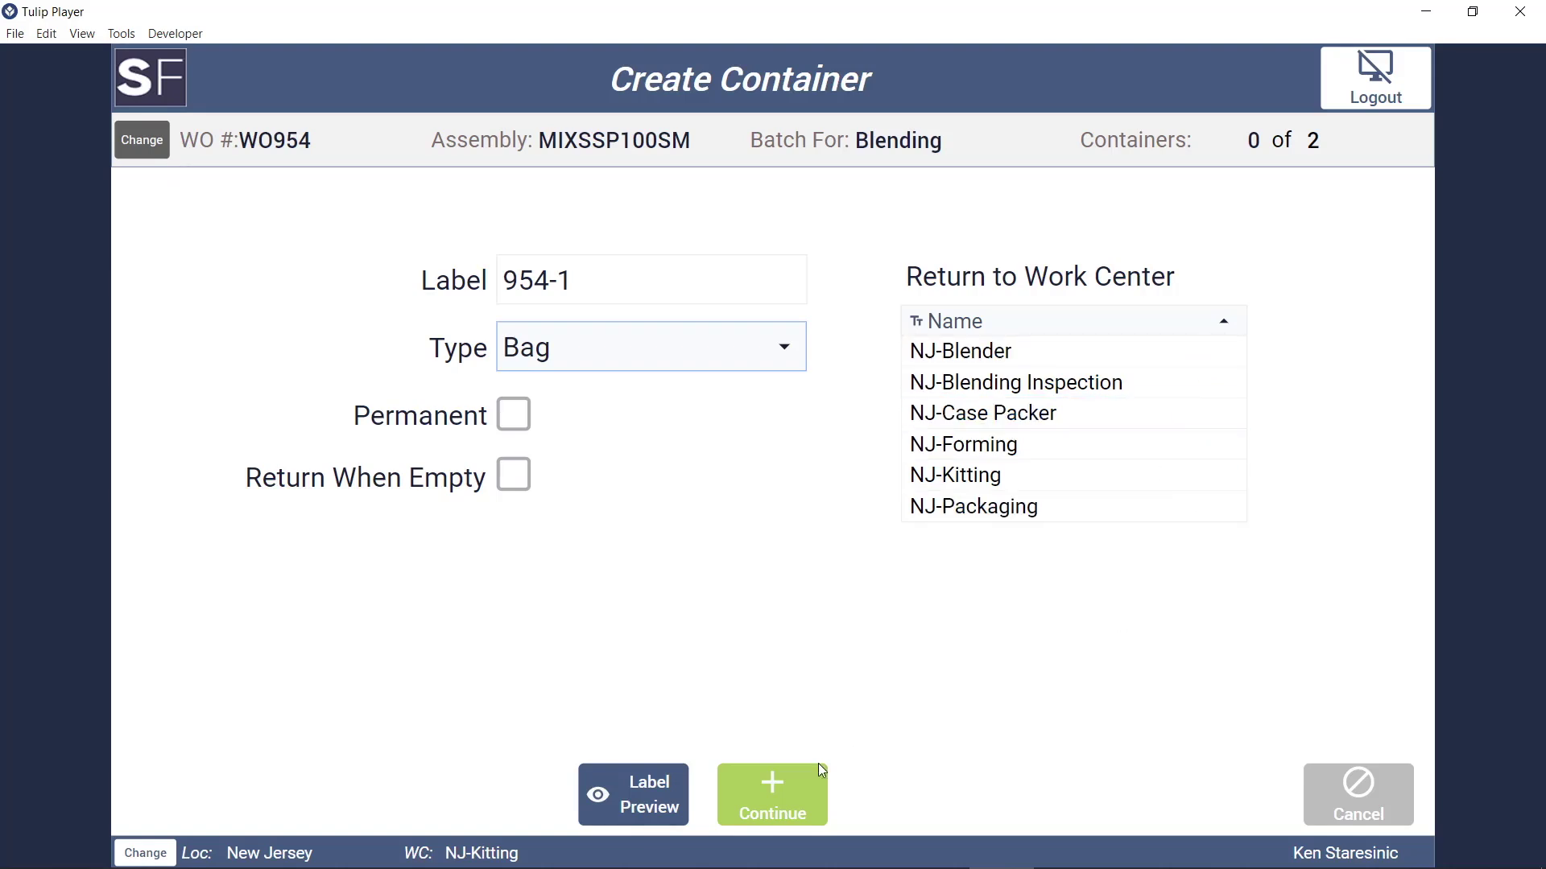
left_click(636, 803)
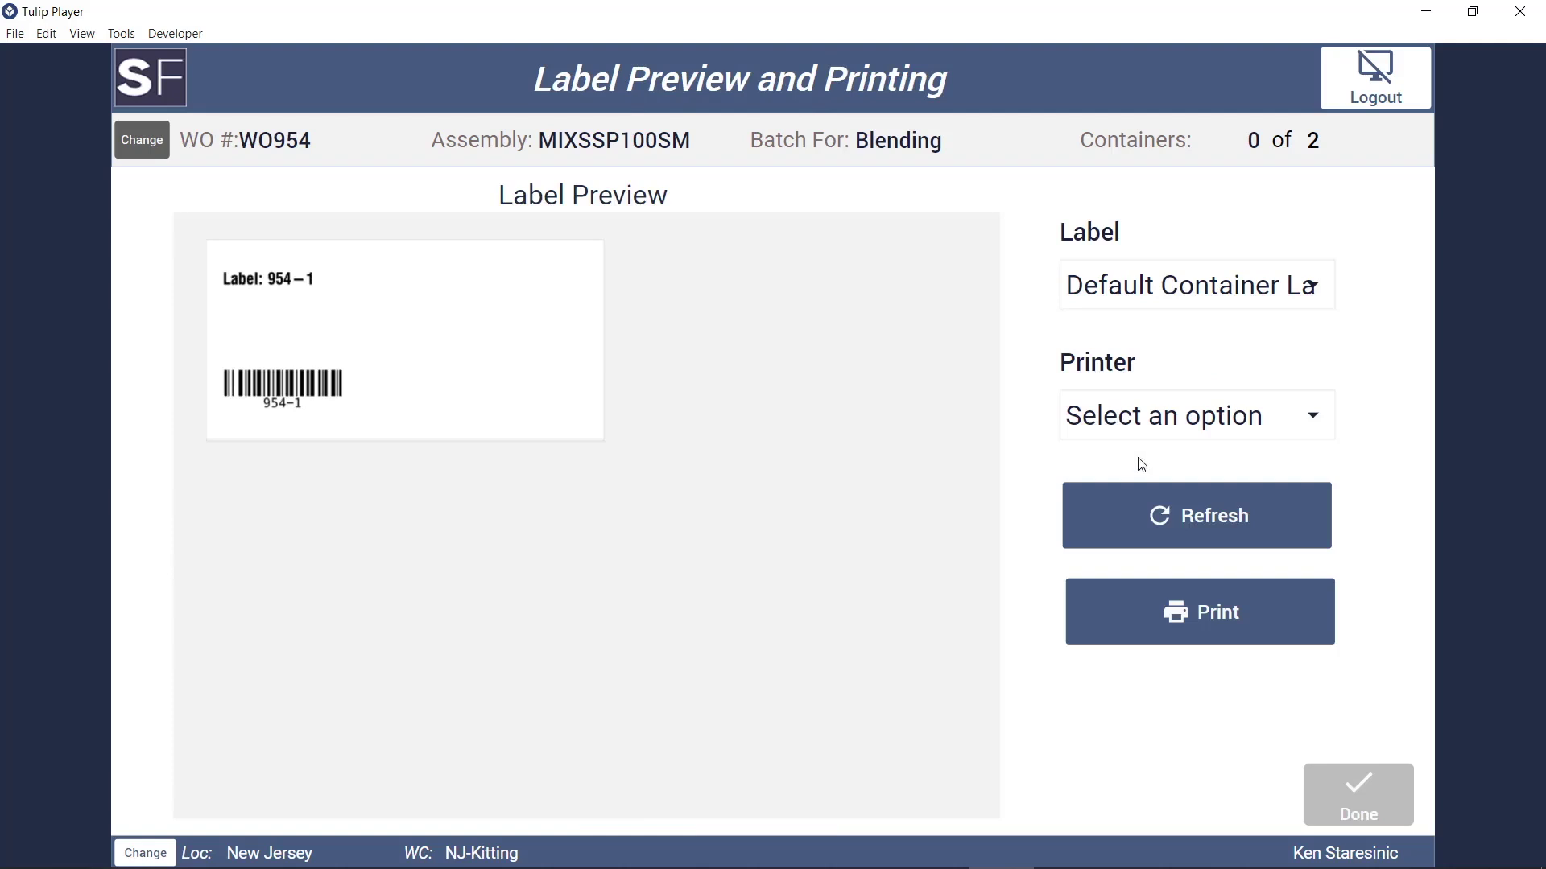
left_click(1183, 502)
Start filling container 954-1 by adding 3.20 Gal. of Aloe Leaf Extract ALE002L from lot ALE0811.
left_click(370, 306)
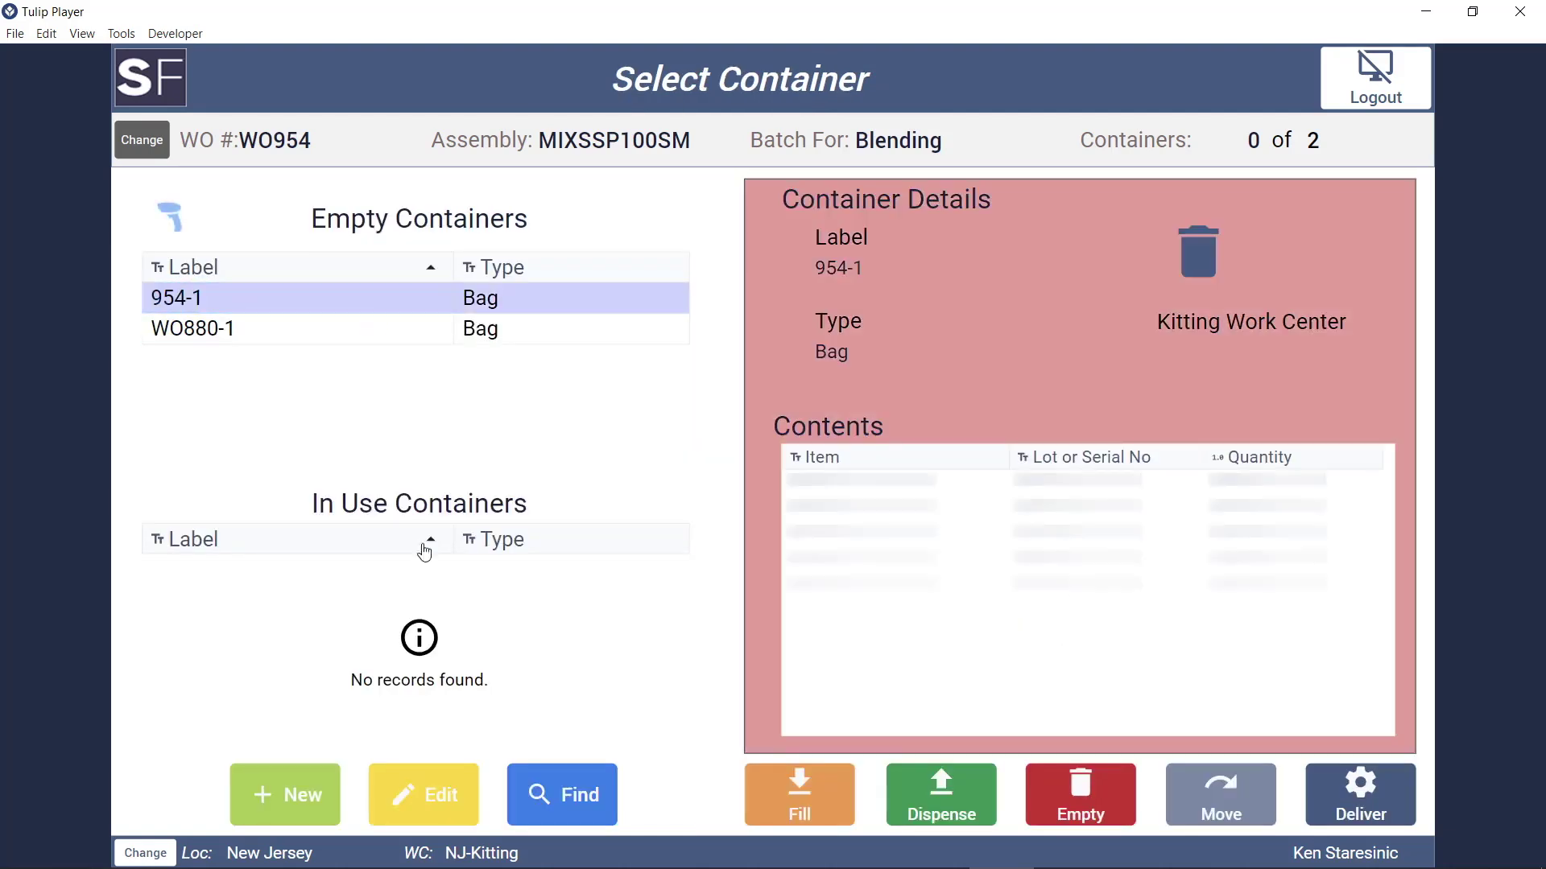
left_click(822, 794)
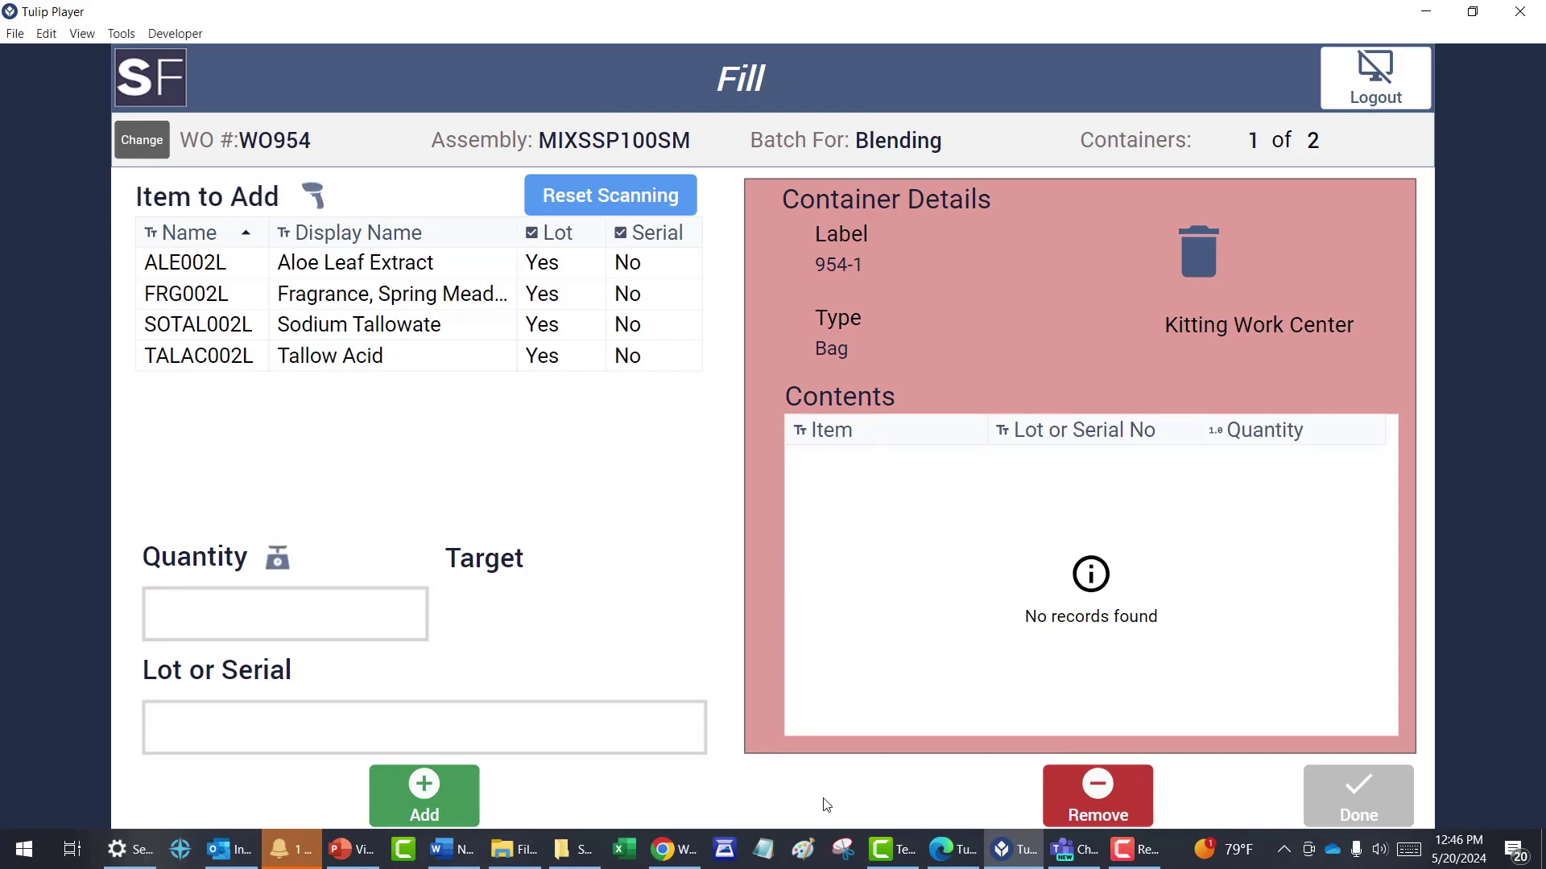
type("ALE0811")
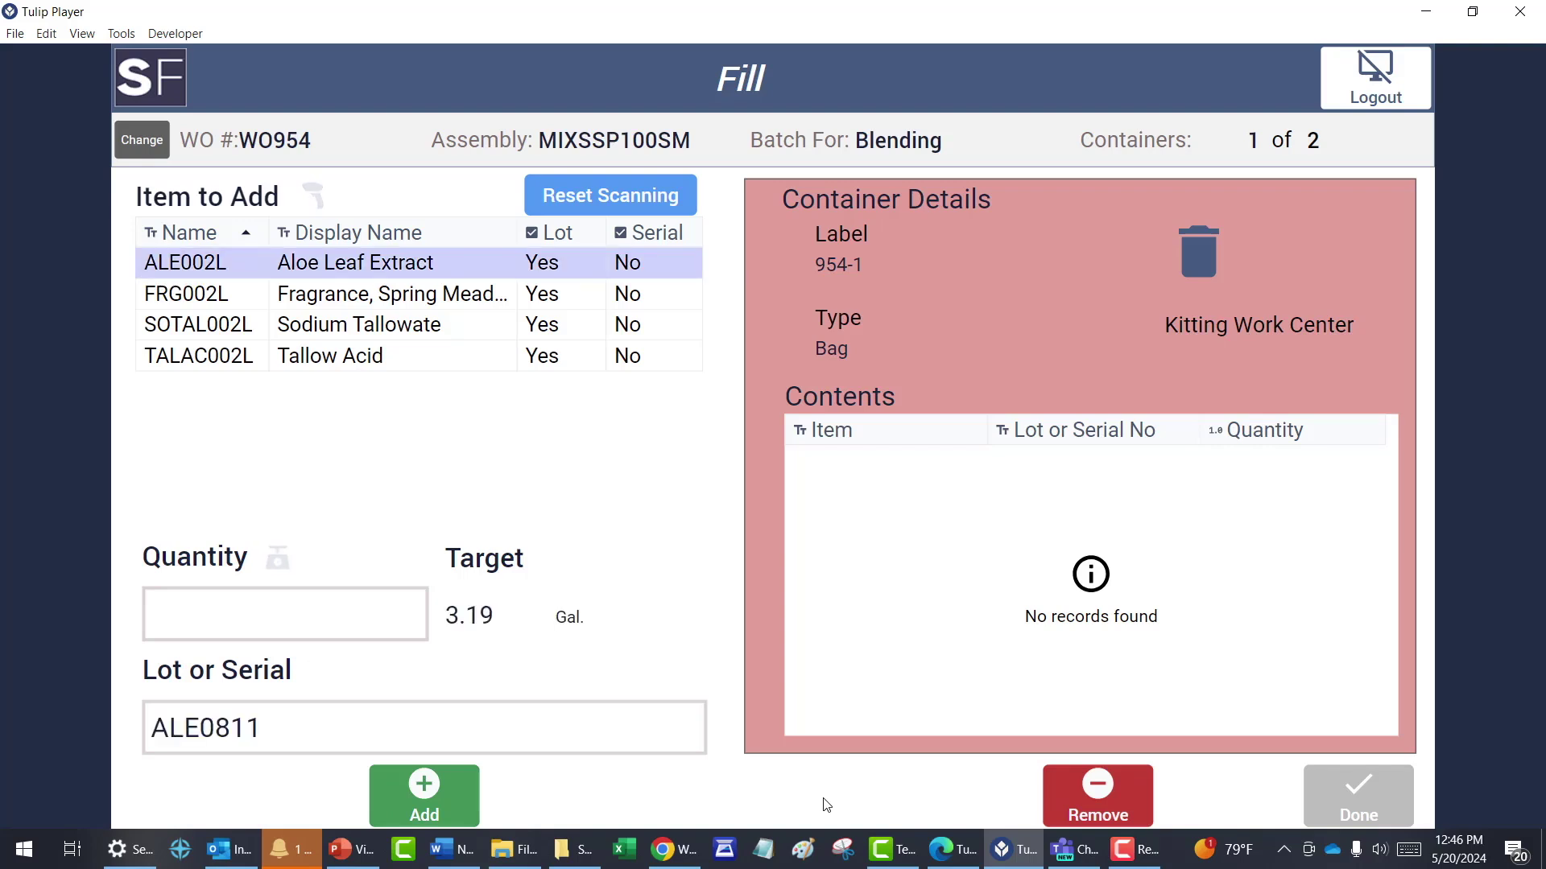
left_click(292, 625)
type("3.20")
left_click(423, 788)
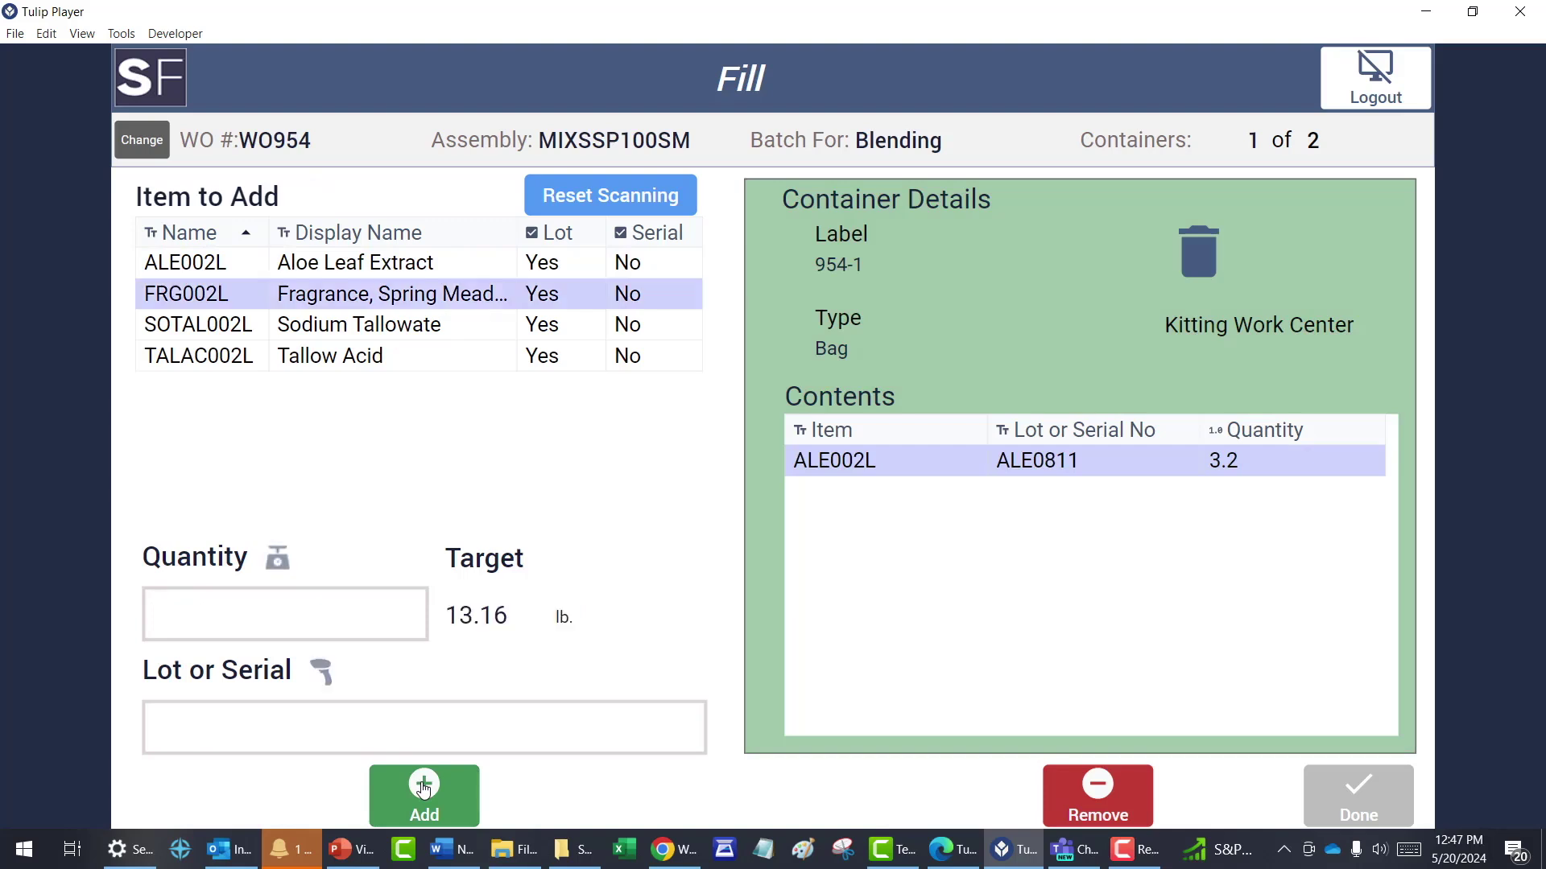
Add 13.17 lb of FRG002L from lot FRG0811 and 13.19 lb of TALAC002L from lot TAL0811, and finish filling.
left_click(431, 801)
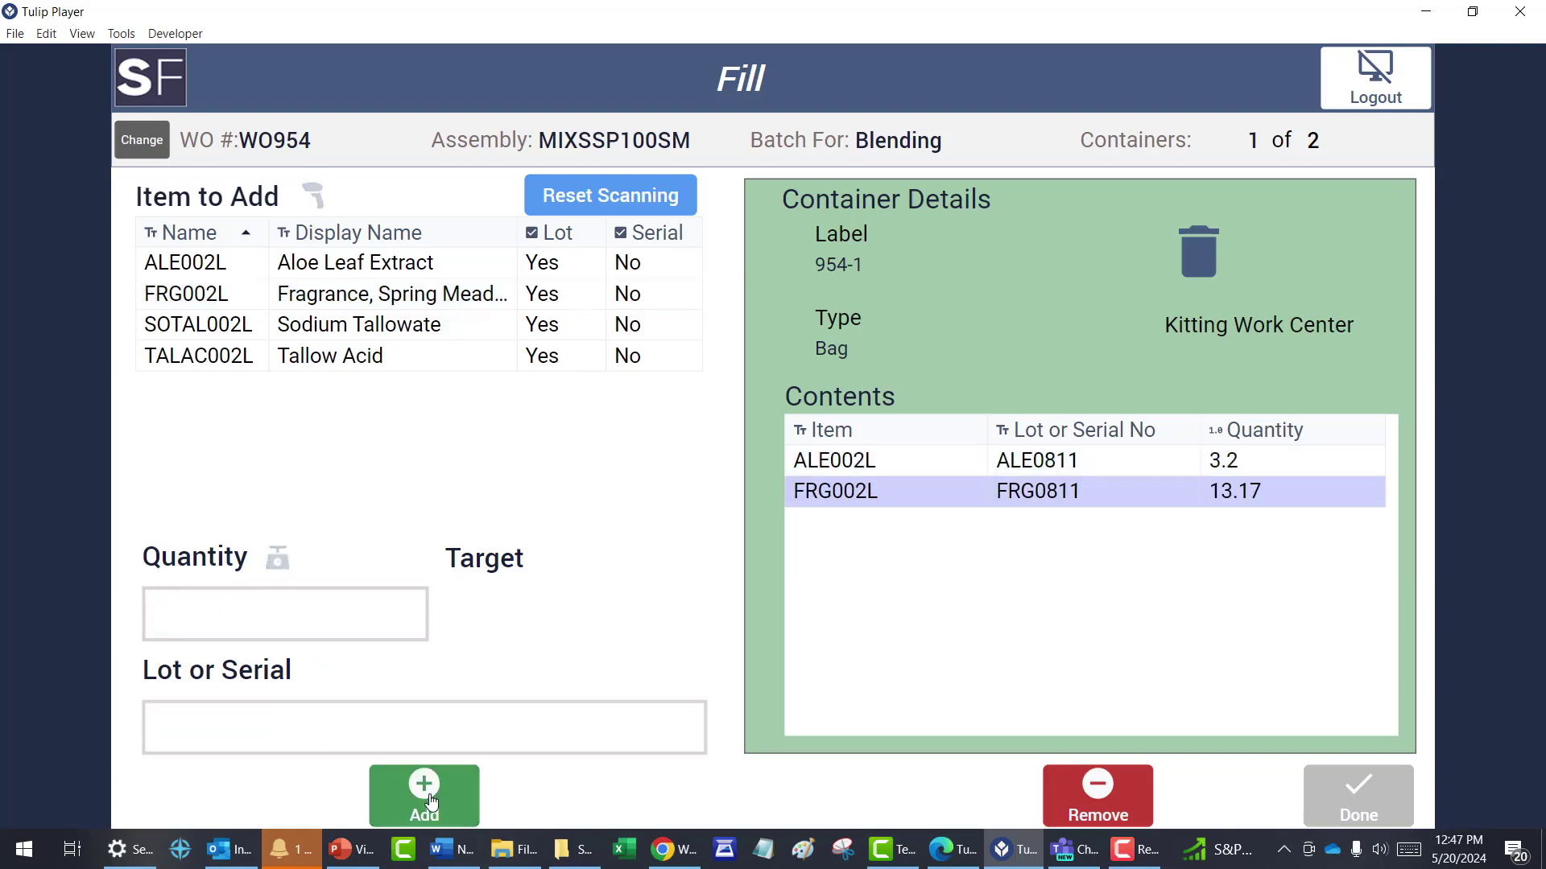
left_click(226, 629)
type("13.19")
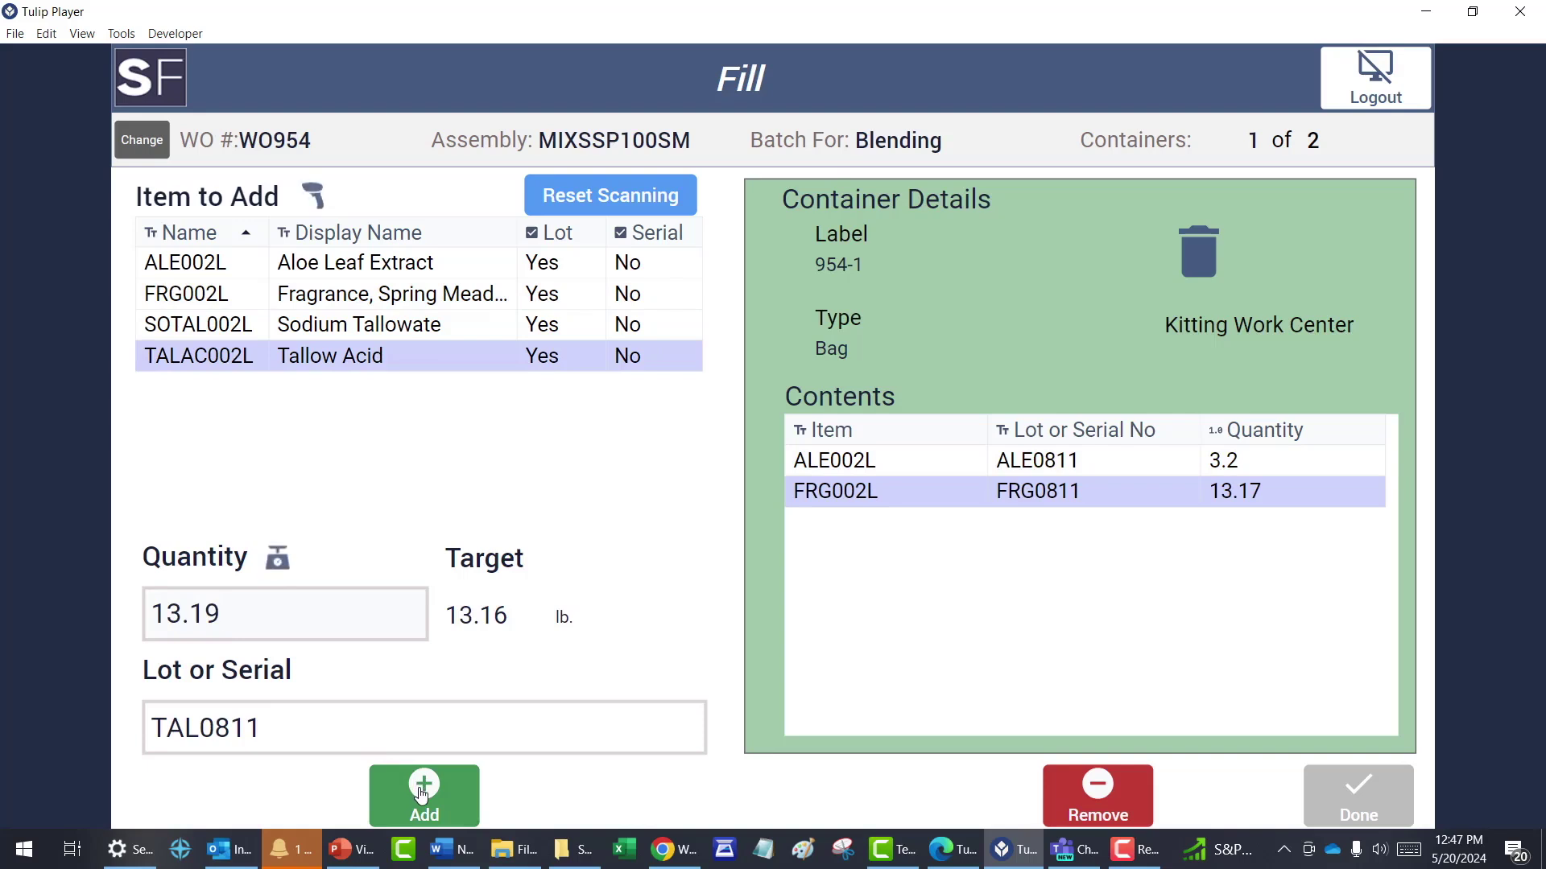
left_click(422, 796)
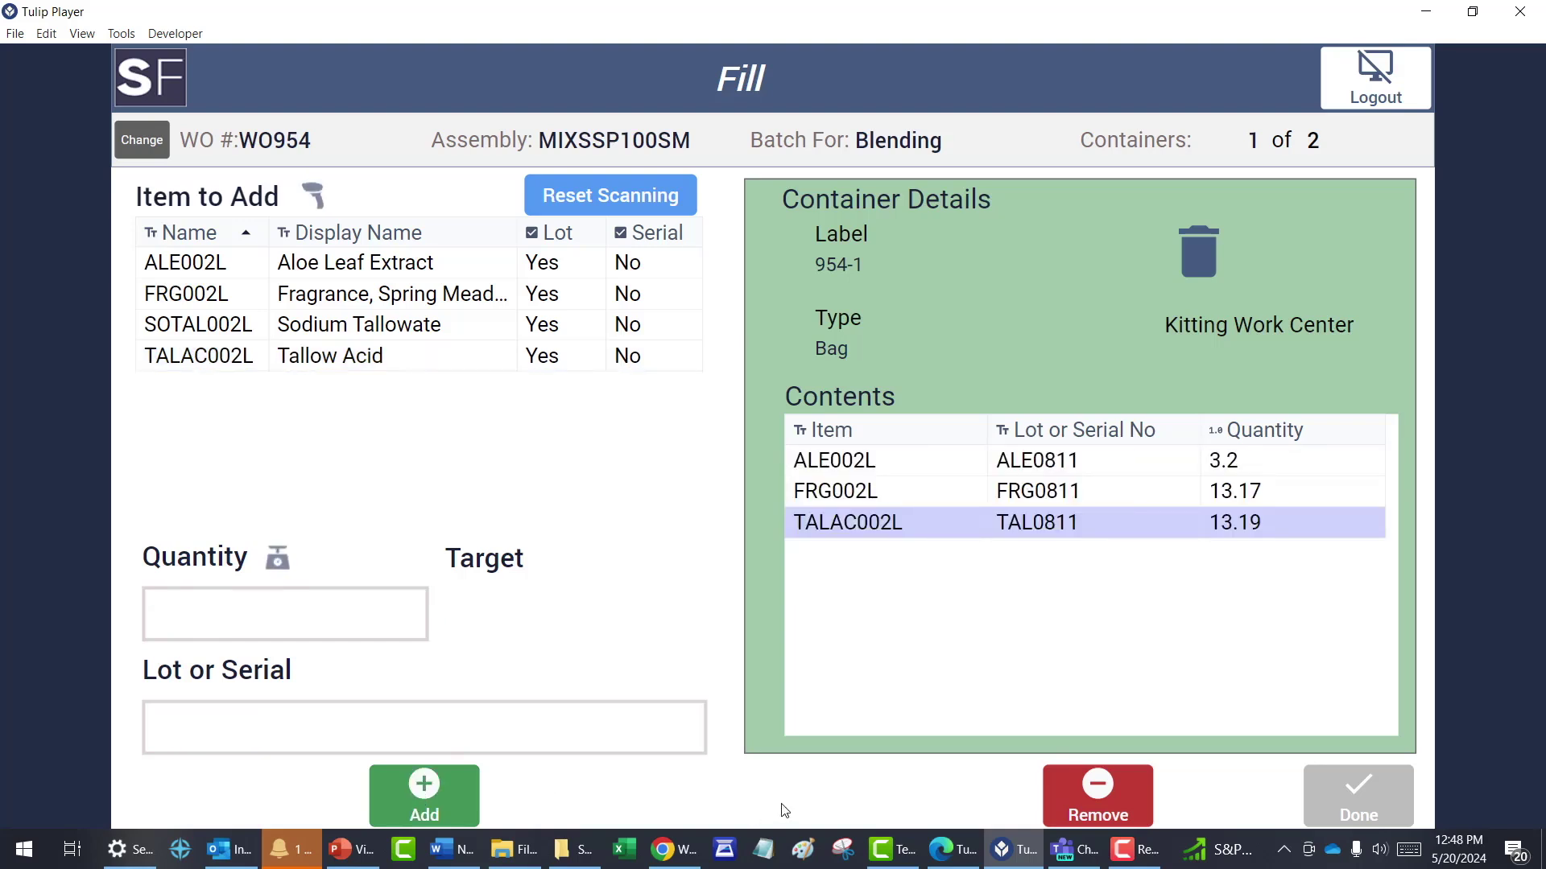
left_click(1348, 803)
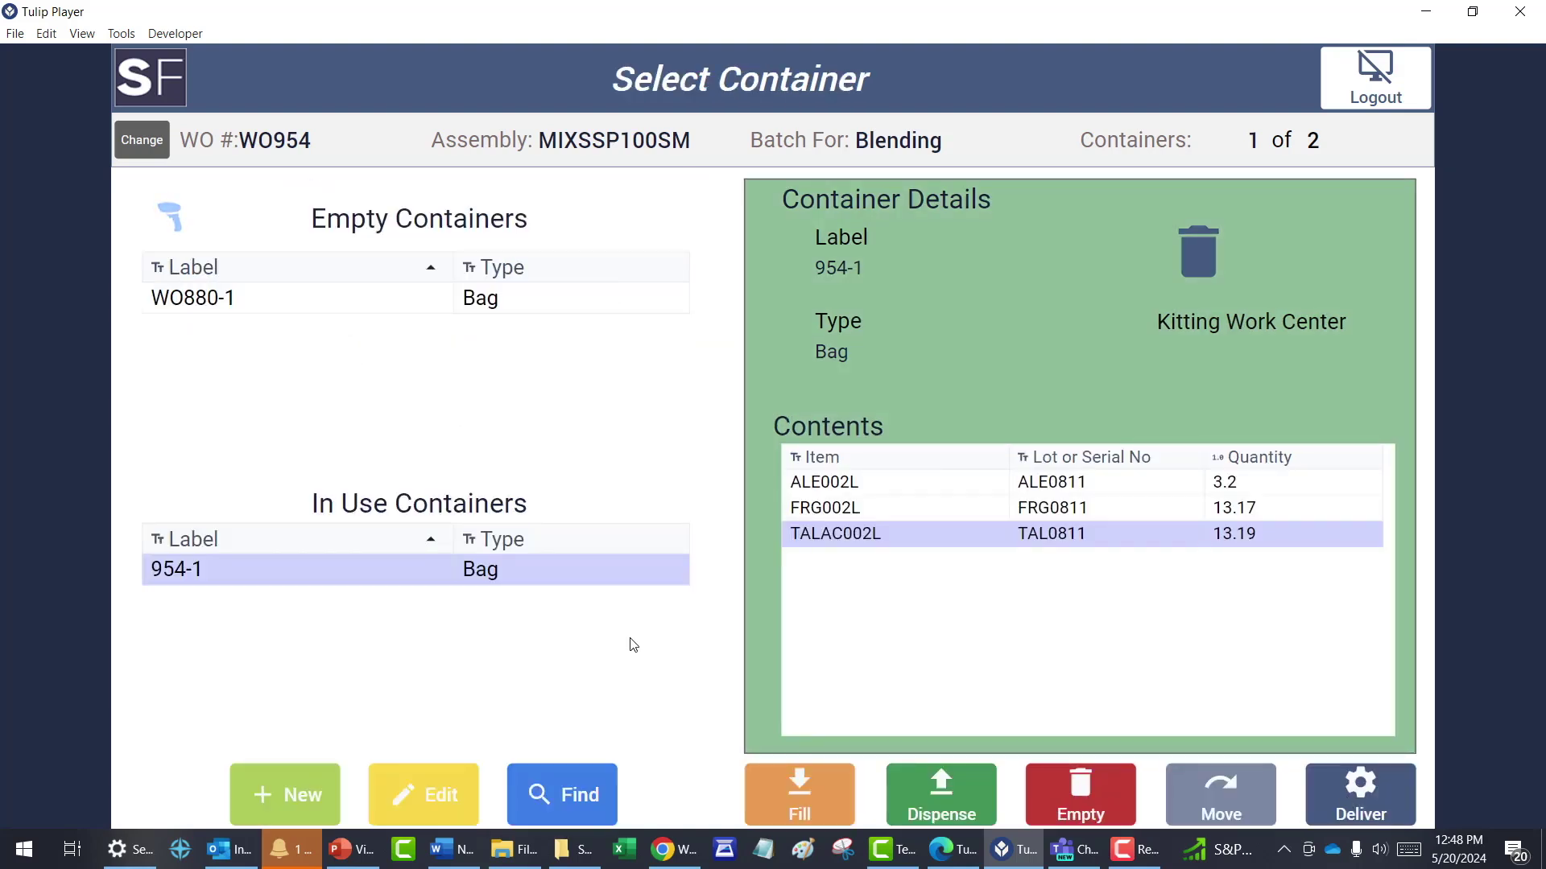
Deliver the filled container 954-1 and begin the Shop Floor 24.1 app.
left_click(1367, 789)
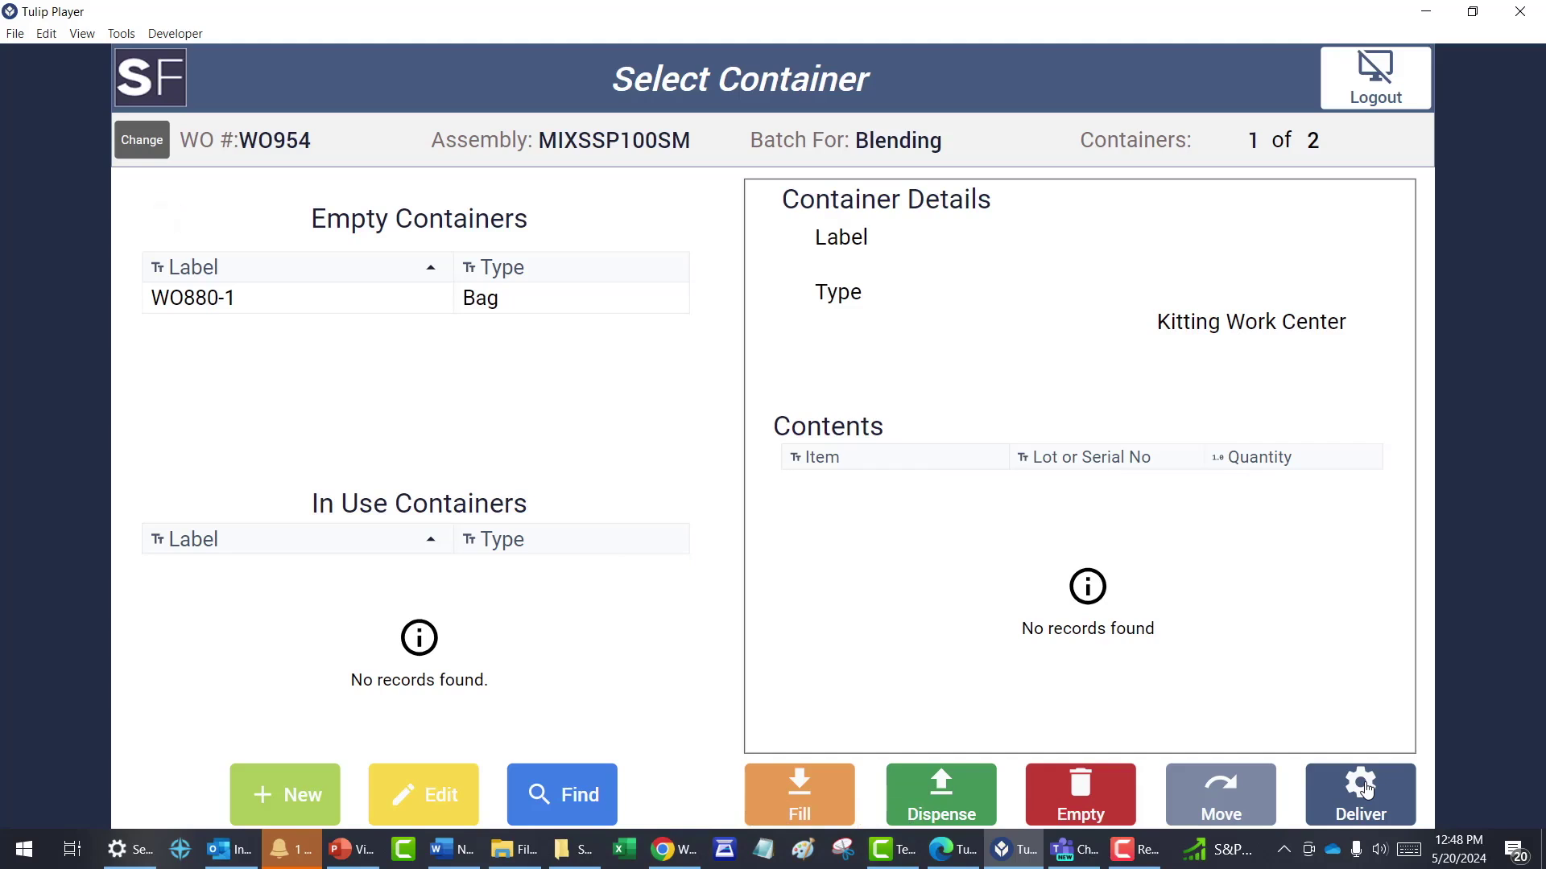
left_click(1366, 791)
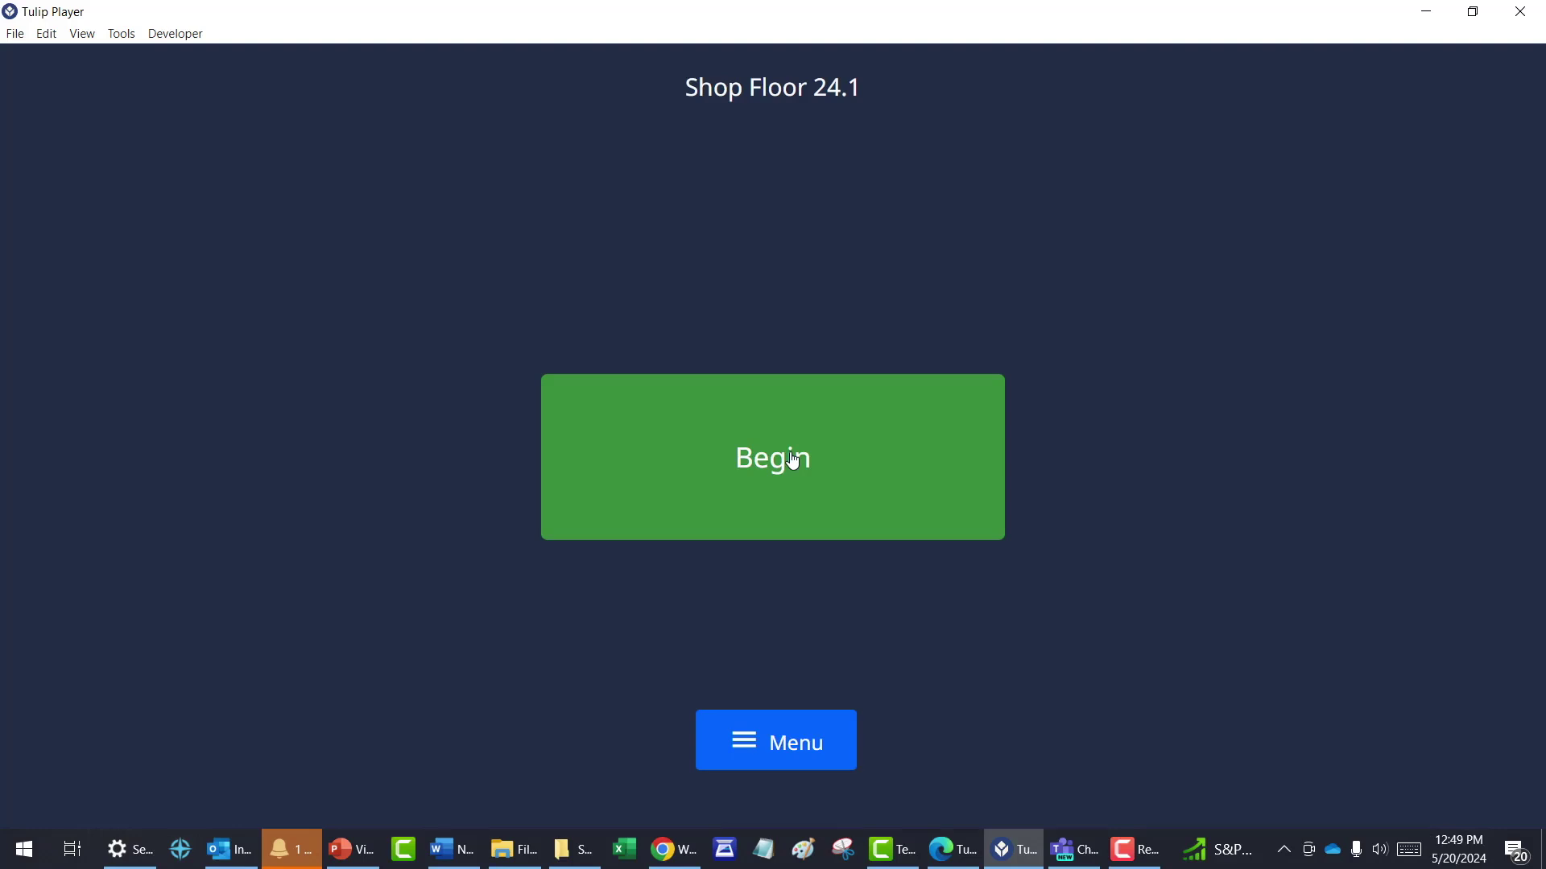
left_click(793, 459)
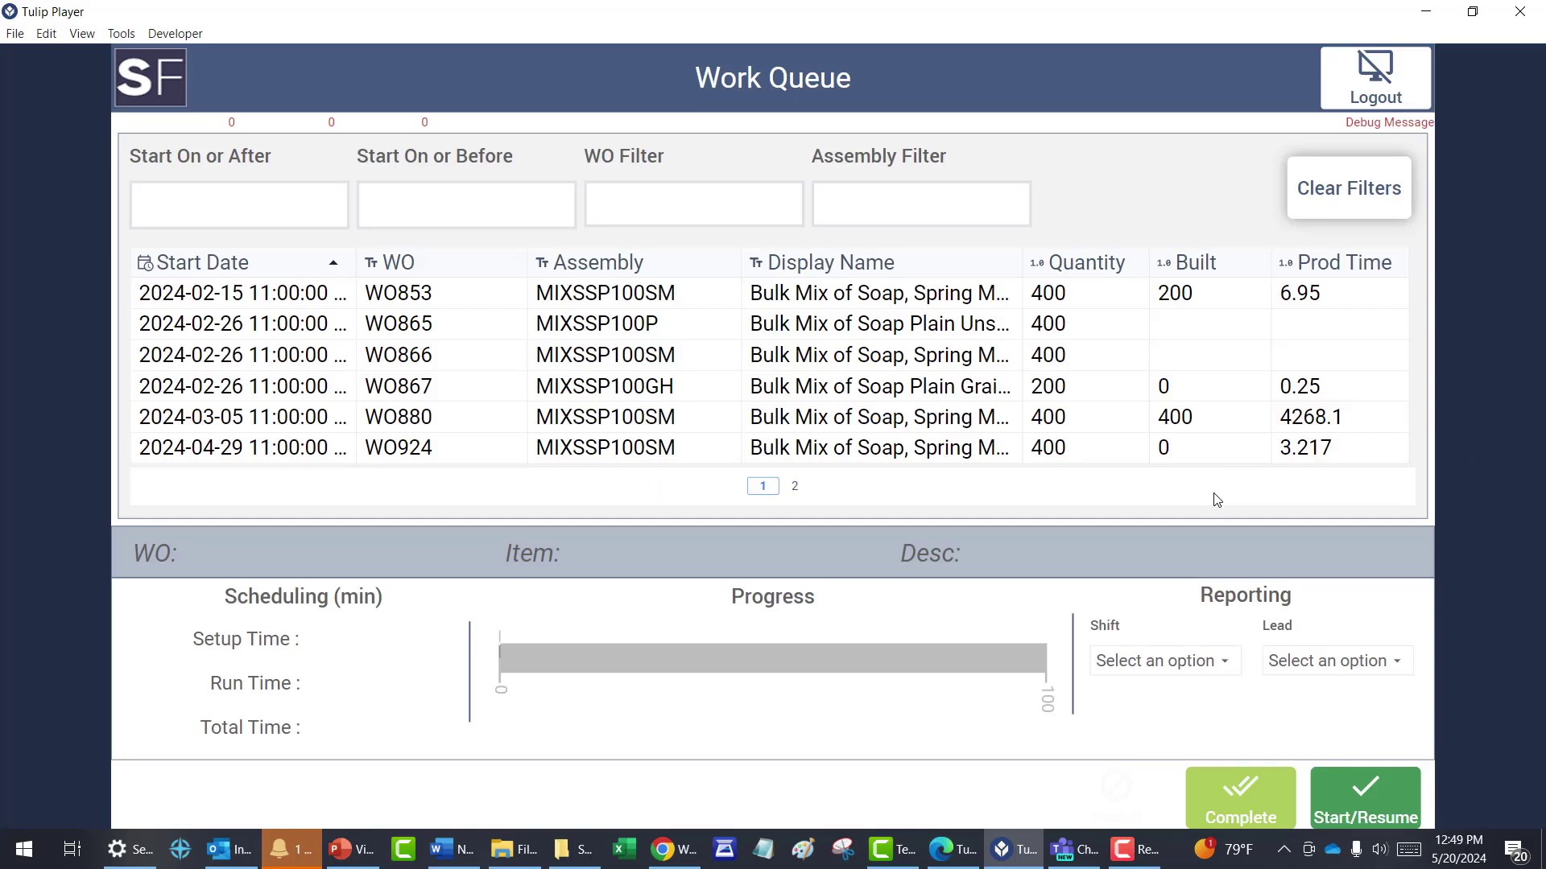
Start work order WO954 on shift 1 and select its instruction to follow the activity outlined in the SOP.
left_click(1219, 661)
left_click(1214, 708)
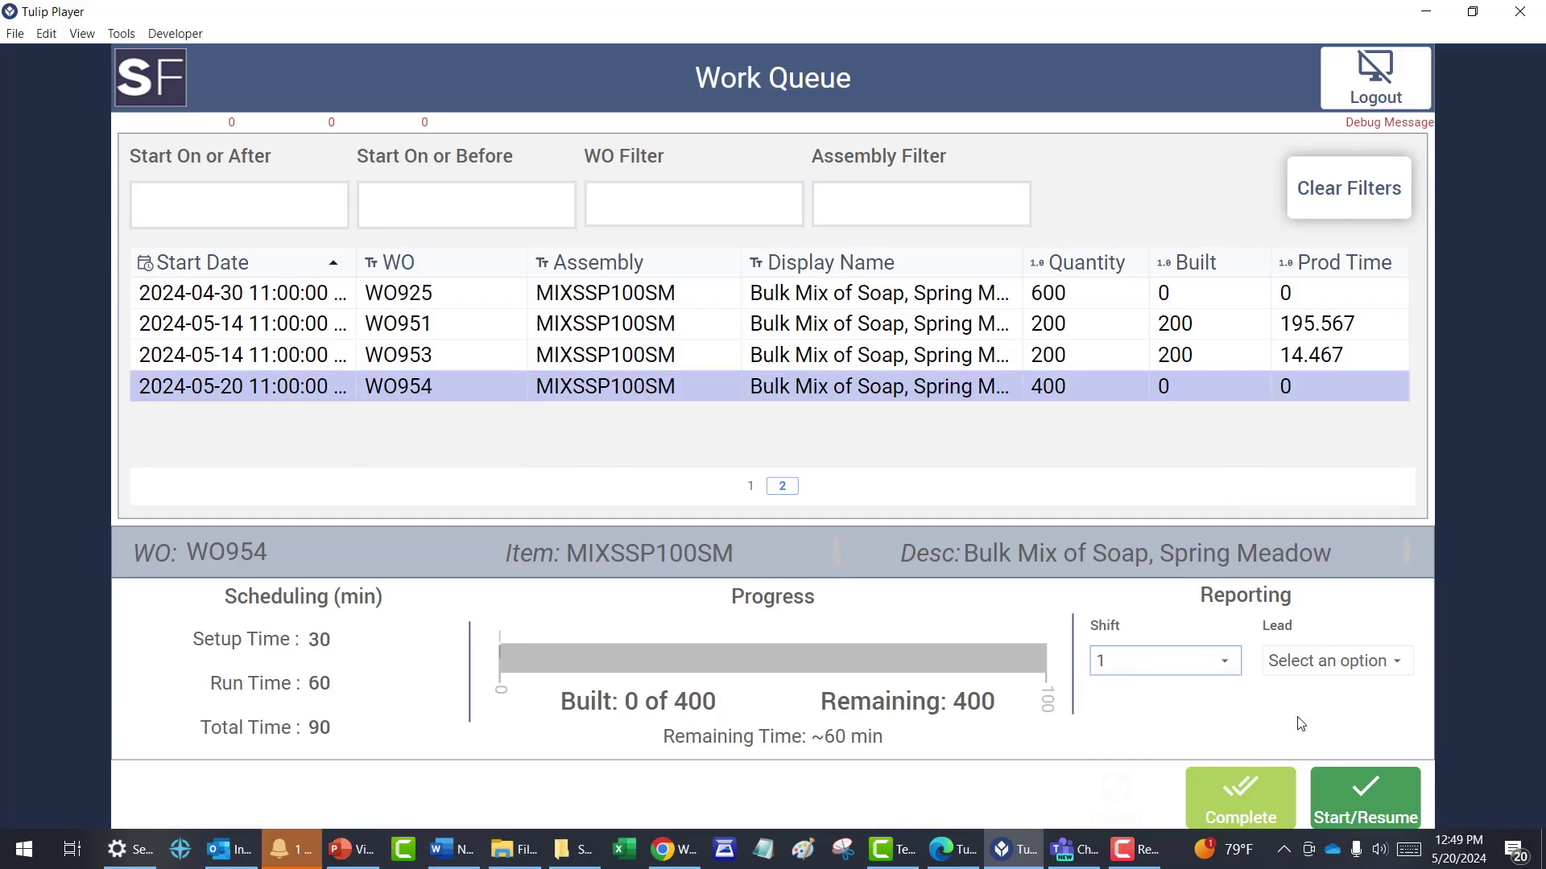
left_click(1366, 801)
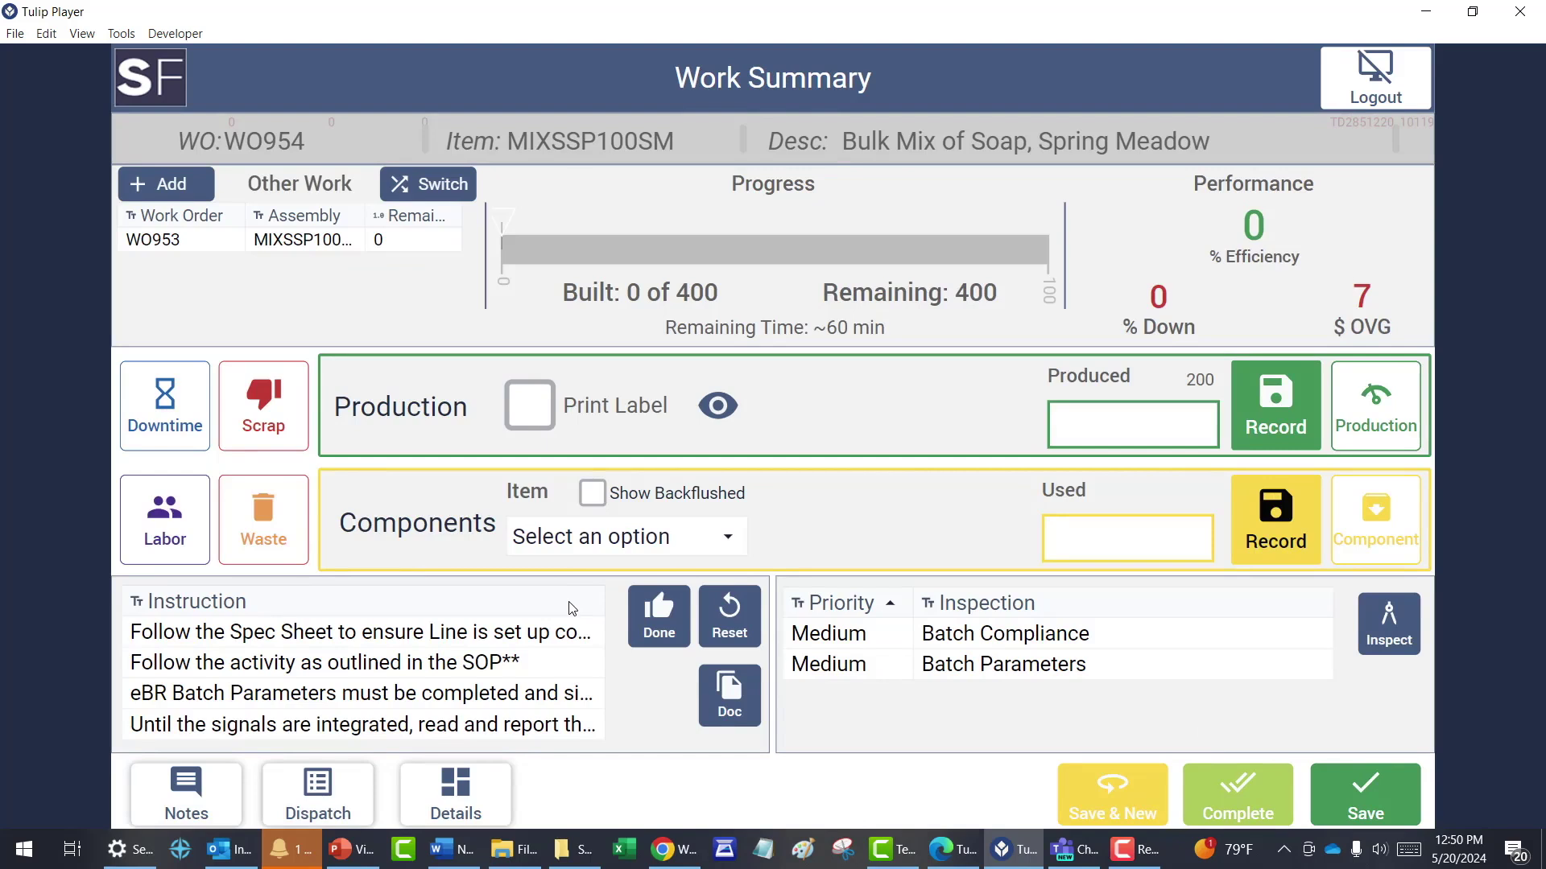
left_click(563, 628)
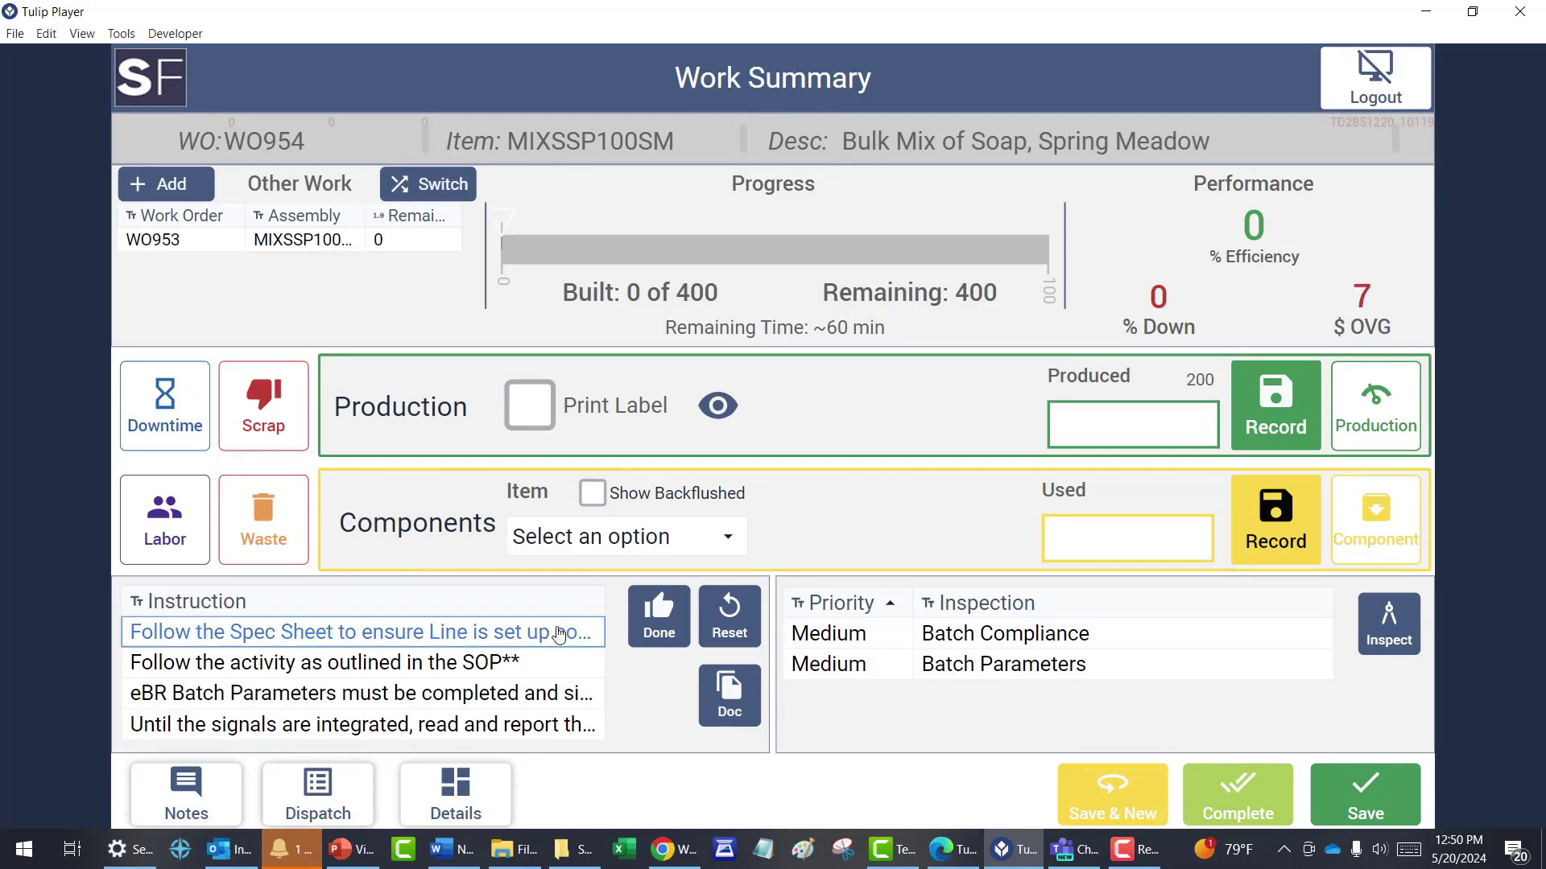
left_click(538, 672)
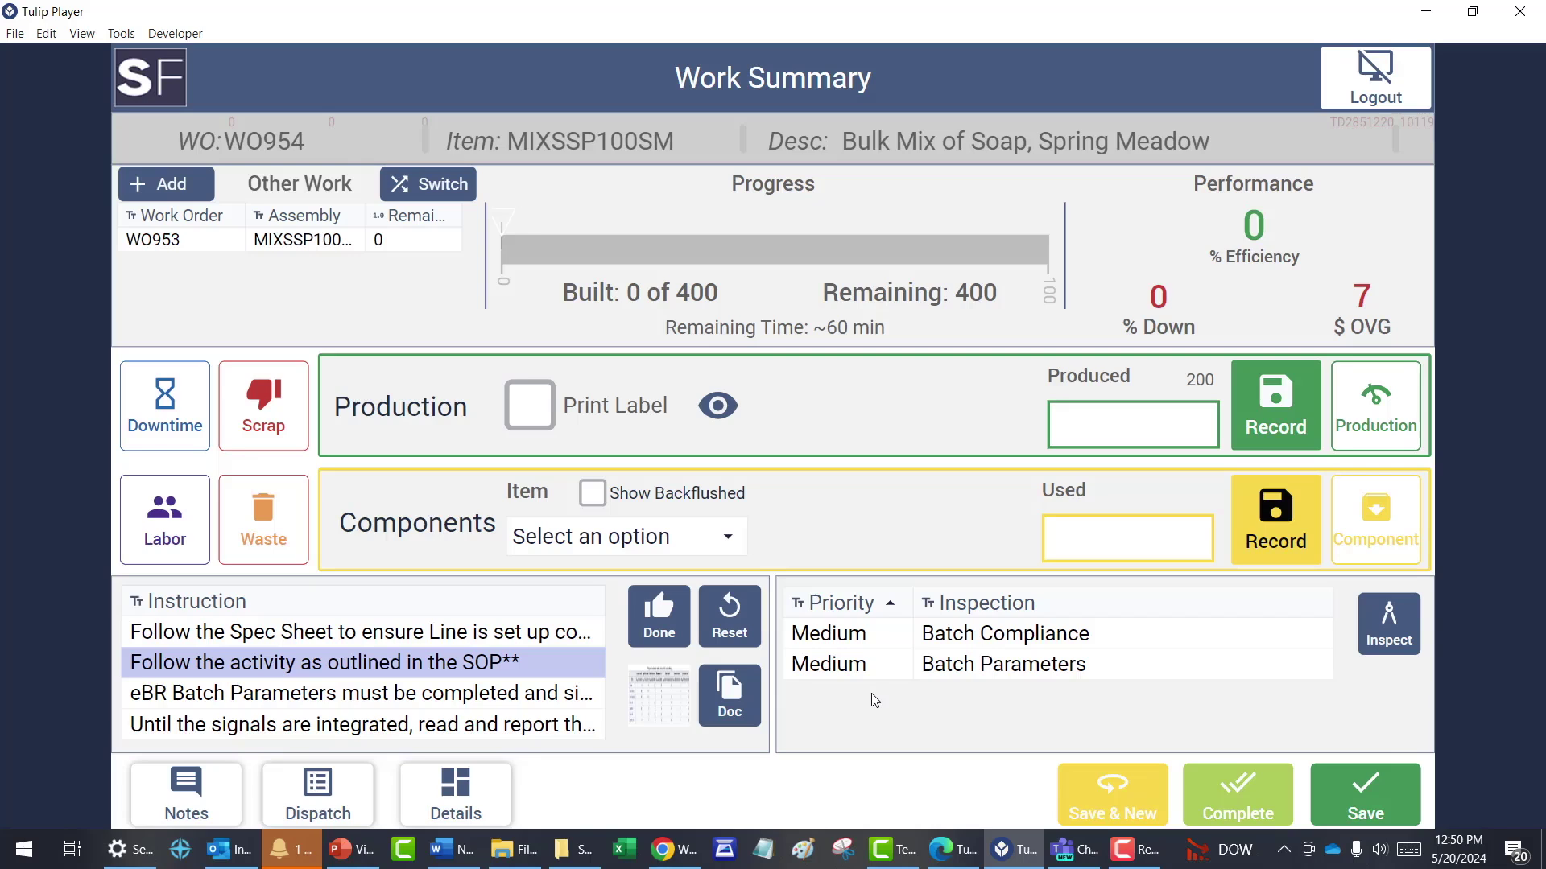
Issue the contents of container 954-1 as components to work order WO954.
left_click(1382, 516)
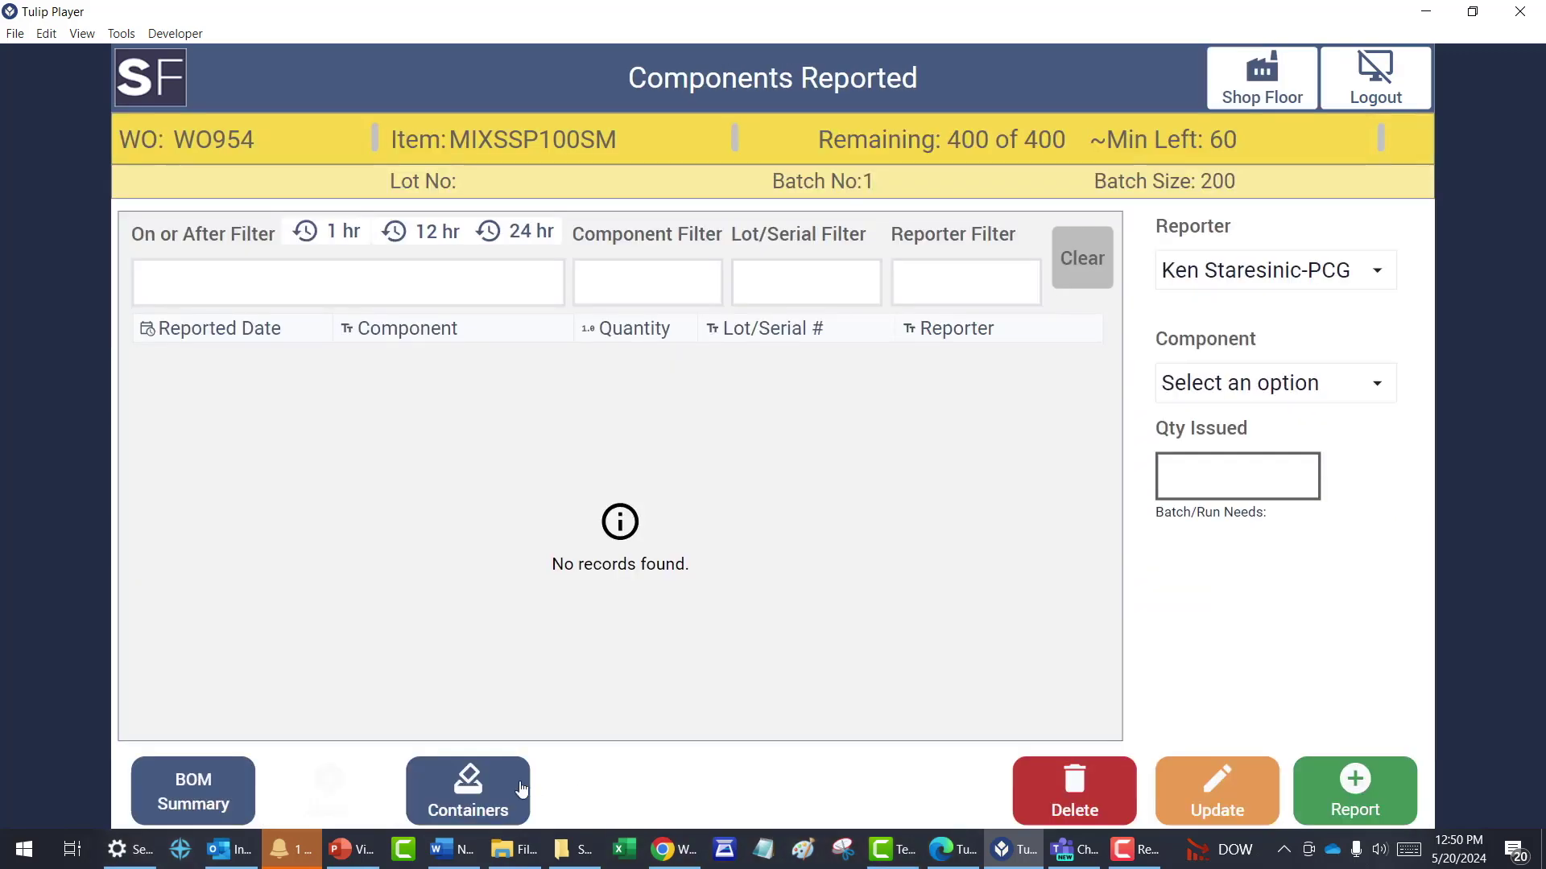
left_click(483, 781)
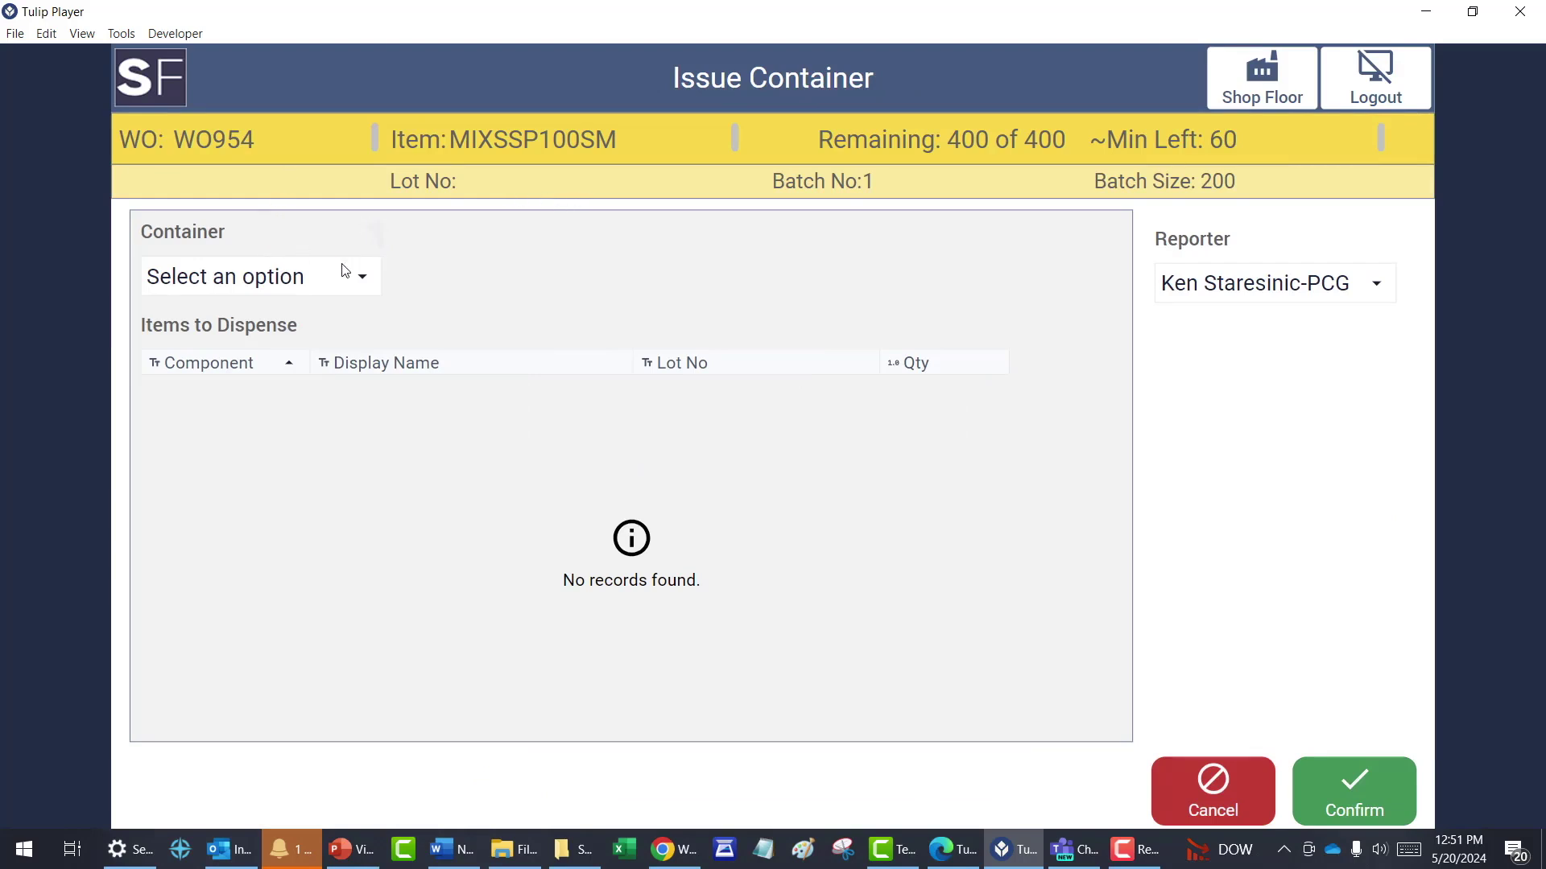
left_click(360, 280)
left_click(342, 335)
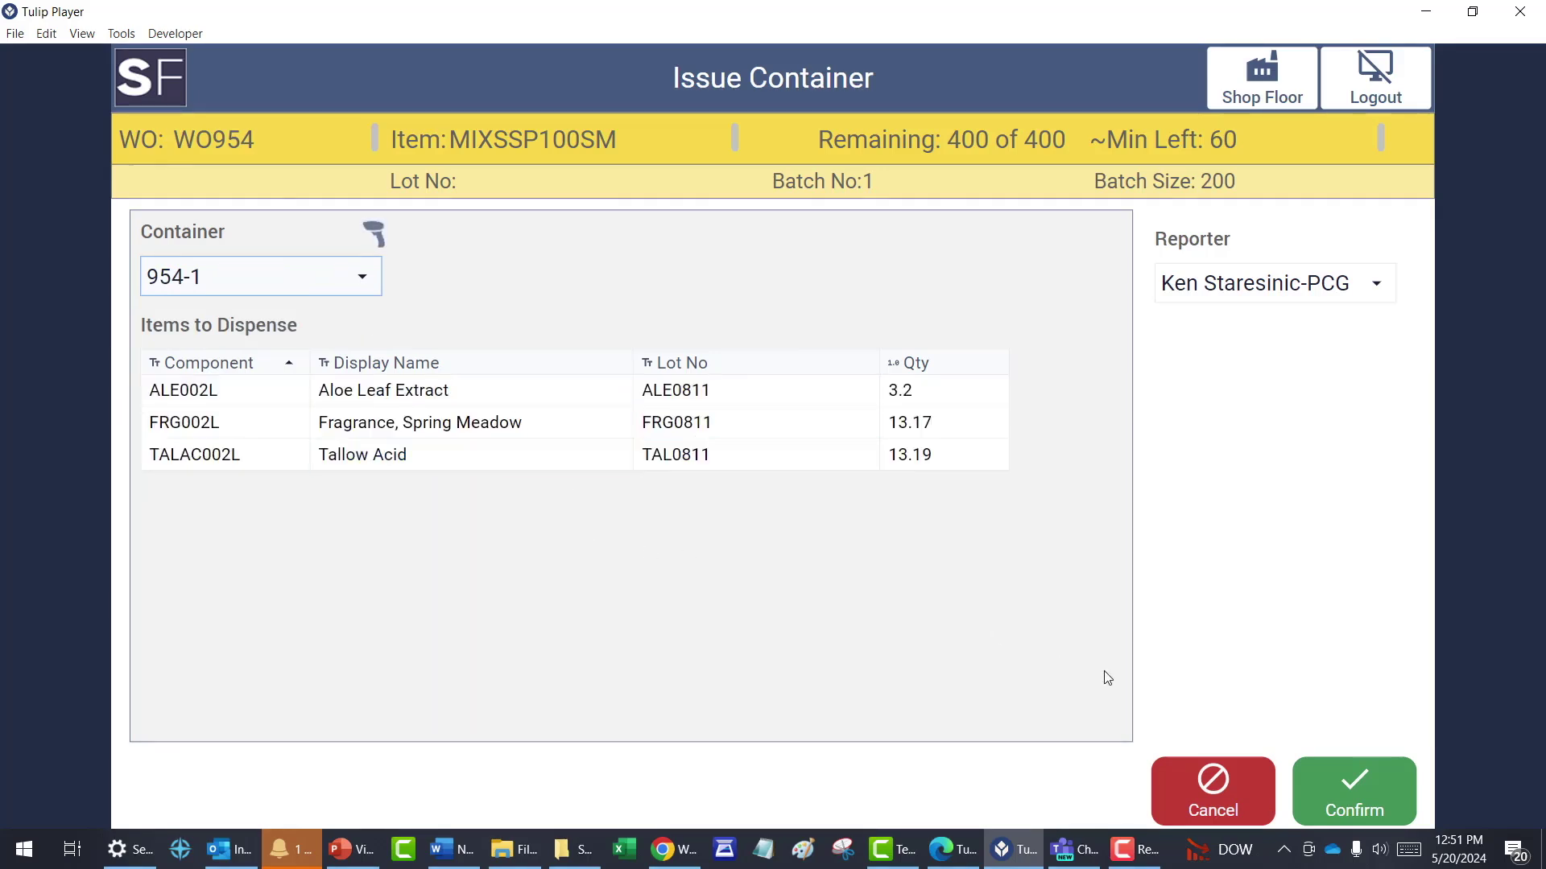
left_click(1359, 785)
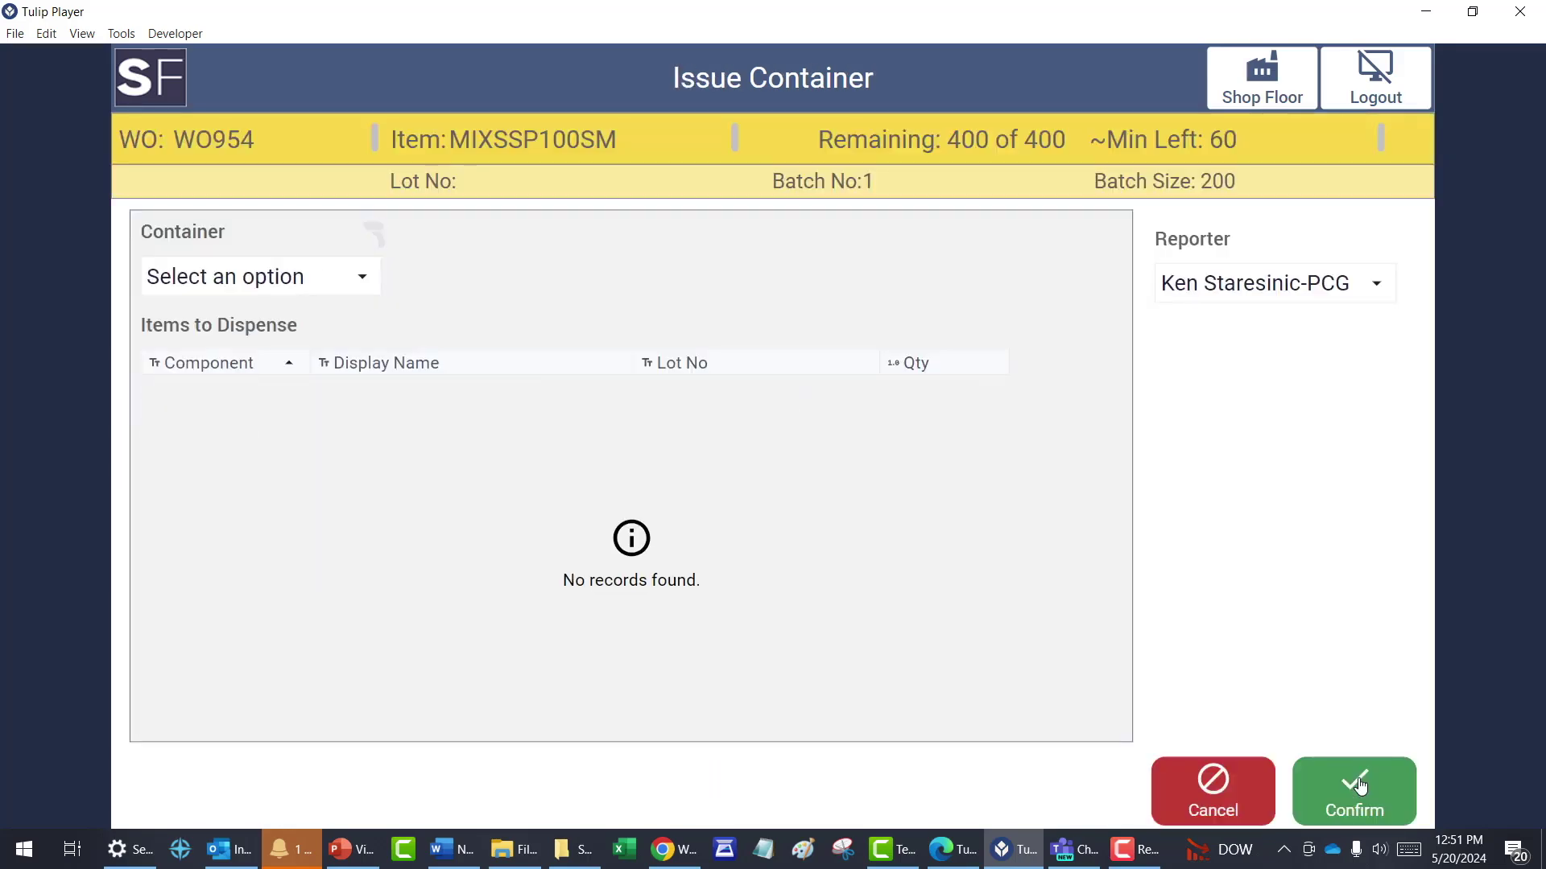
left_click(1359, 786)
Enter component SOTAL002L with 205 lb issued and try to report it under lot SOT0.
left_click(1378, 385)
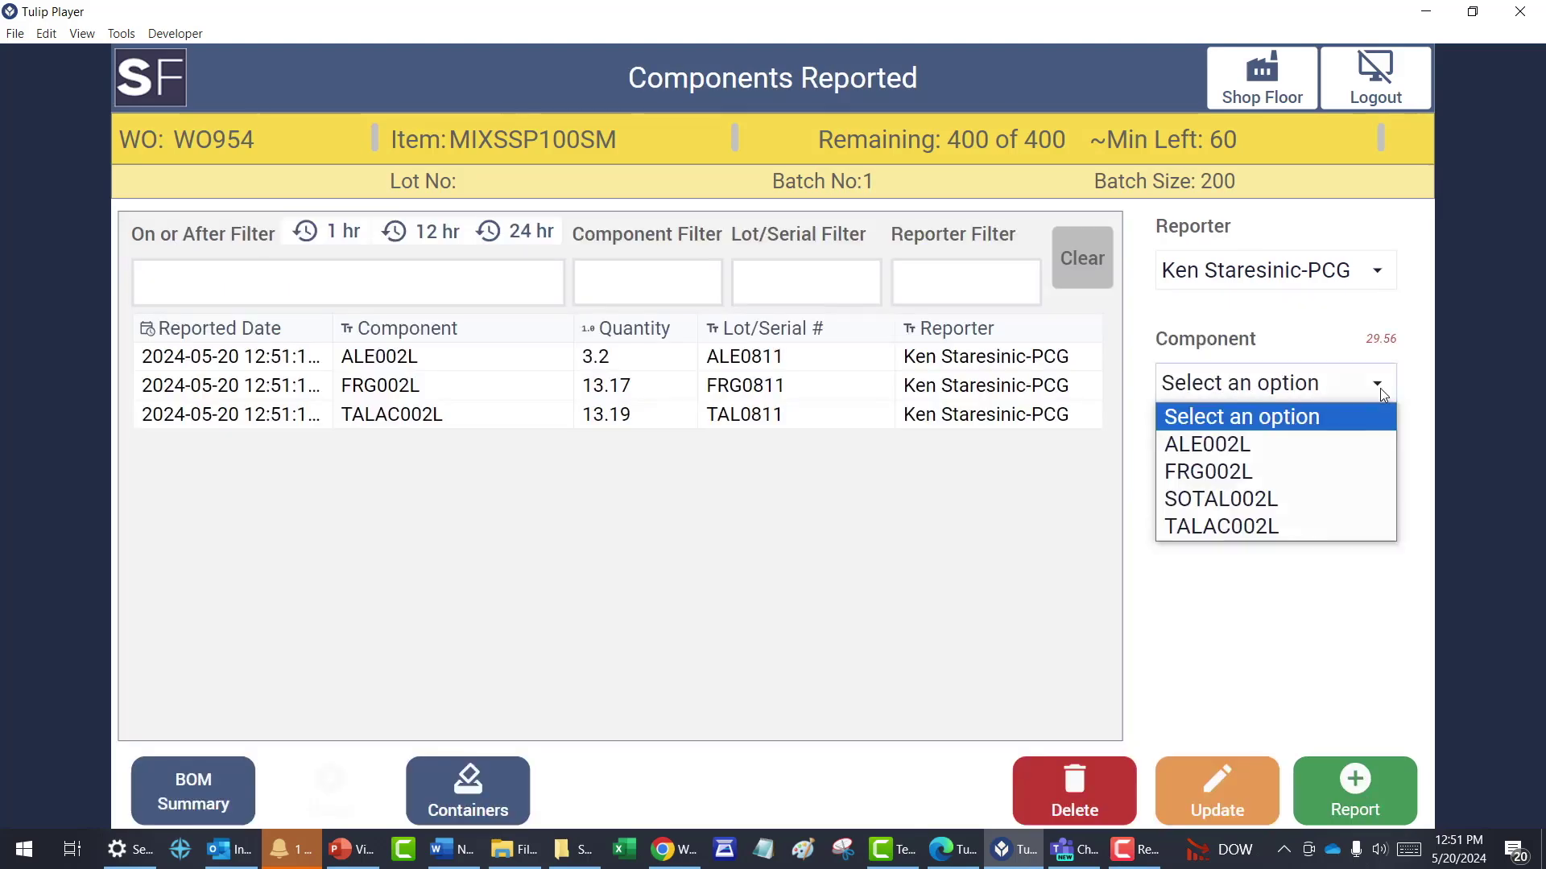
left_click(1334, 510)
left_click(1199, 488)
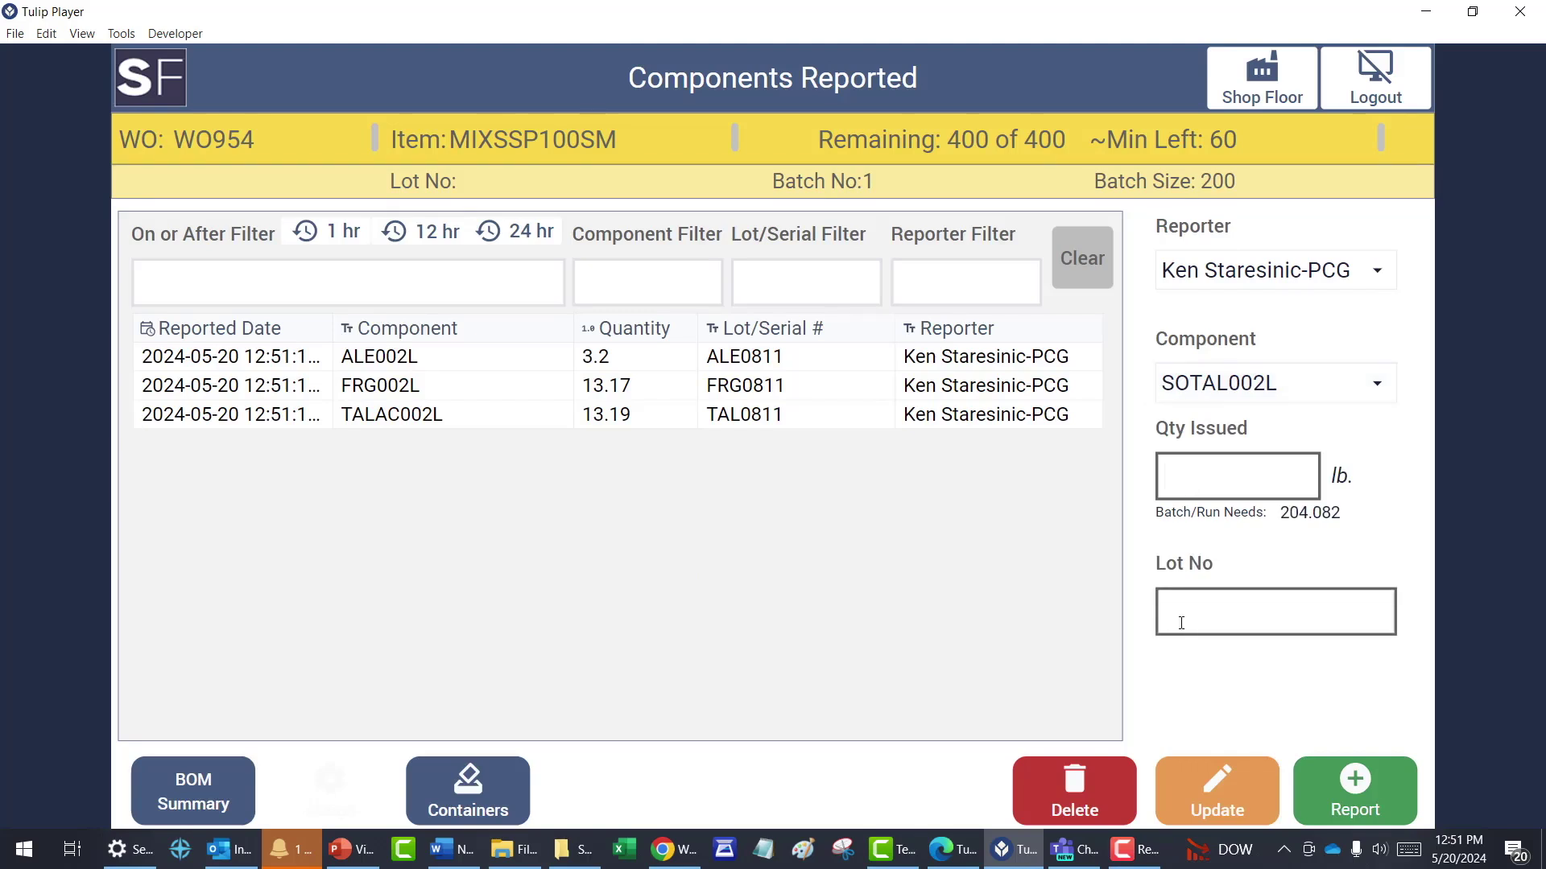
type("SOT0811")
left_click(1258, 606)
key("BackSpace")
key("BackSpace")
key("BackSpace")
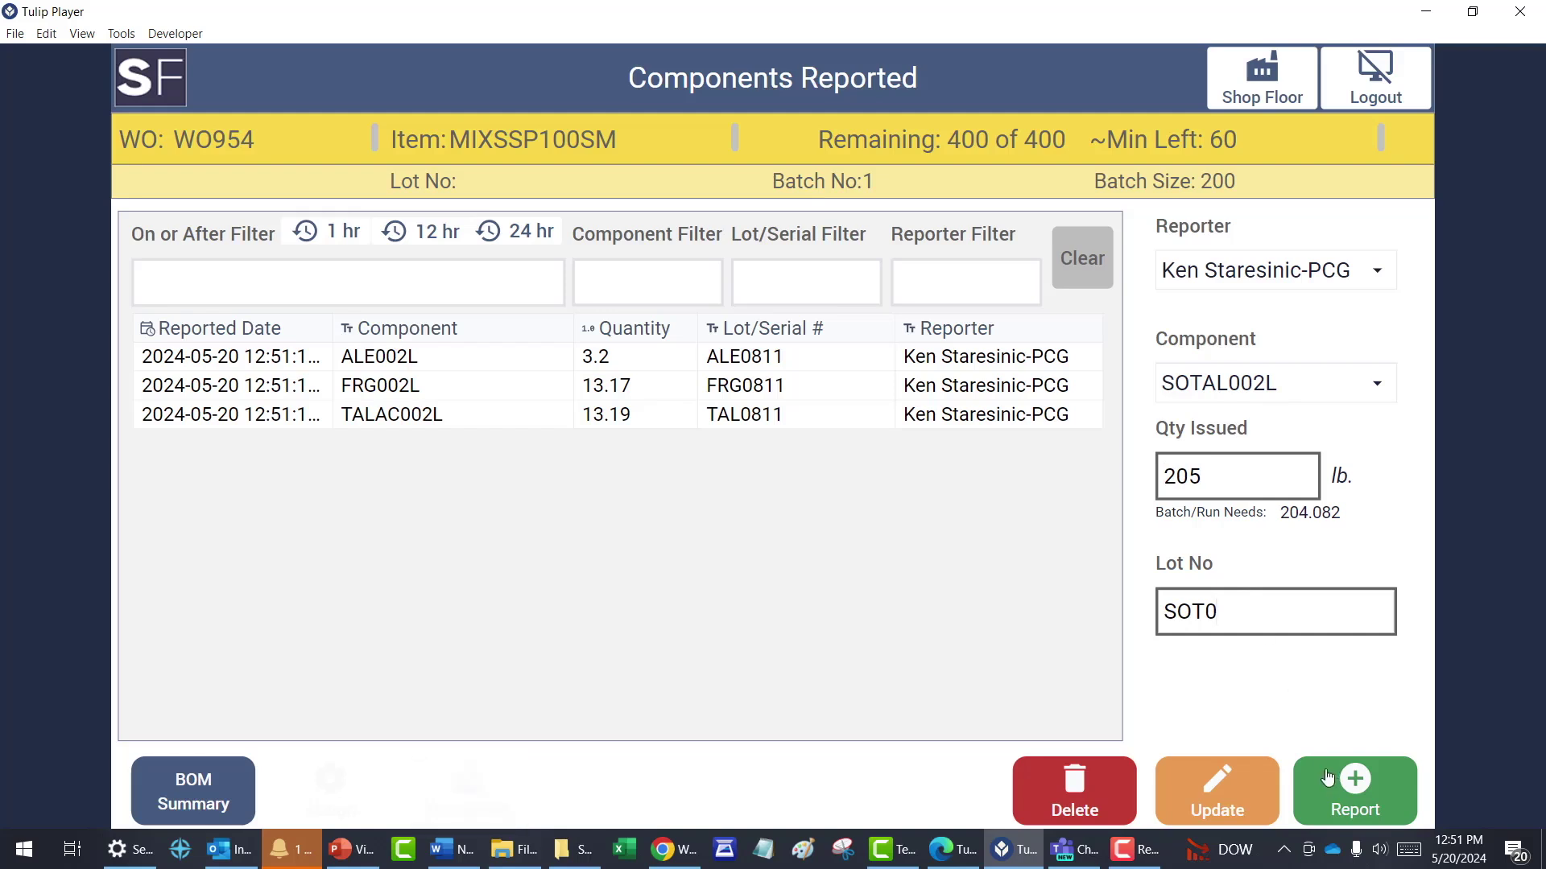
left_click(1348, 788)
Replace the lot number with SOT0811 and report the SOTAL002L component.
left_click_drag(1229, 621, 1159, 619)
key("BackSpace")
type("SOT0811")
left_click(1362, 784)
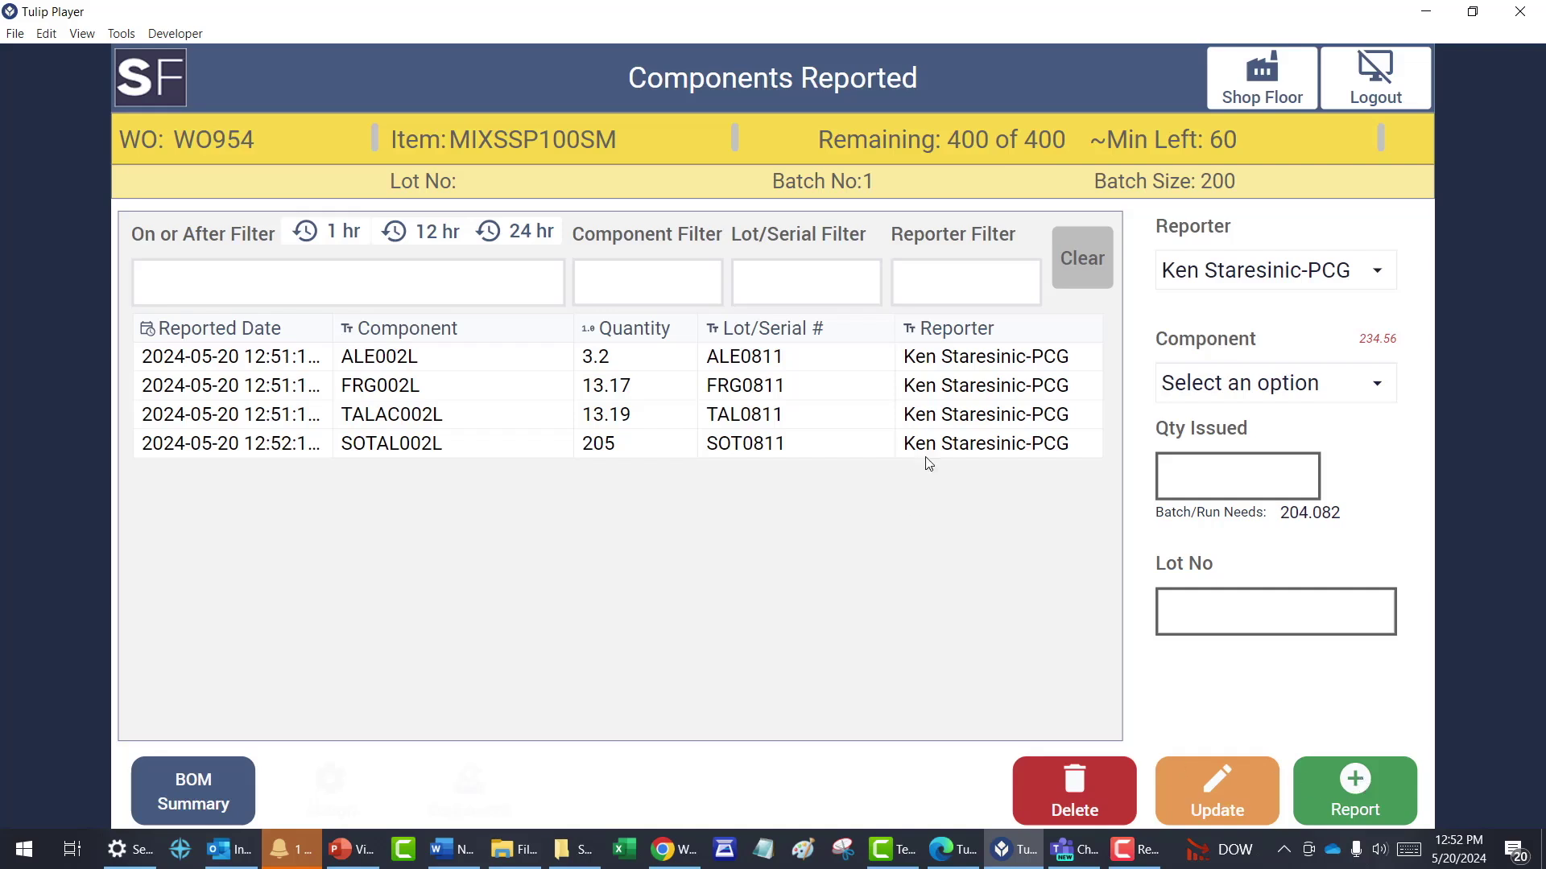
Return to the shop floor work summary and select the Batch Parameters inspection.
left_click(1259, 72)
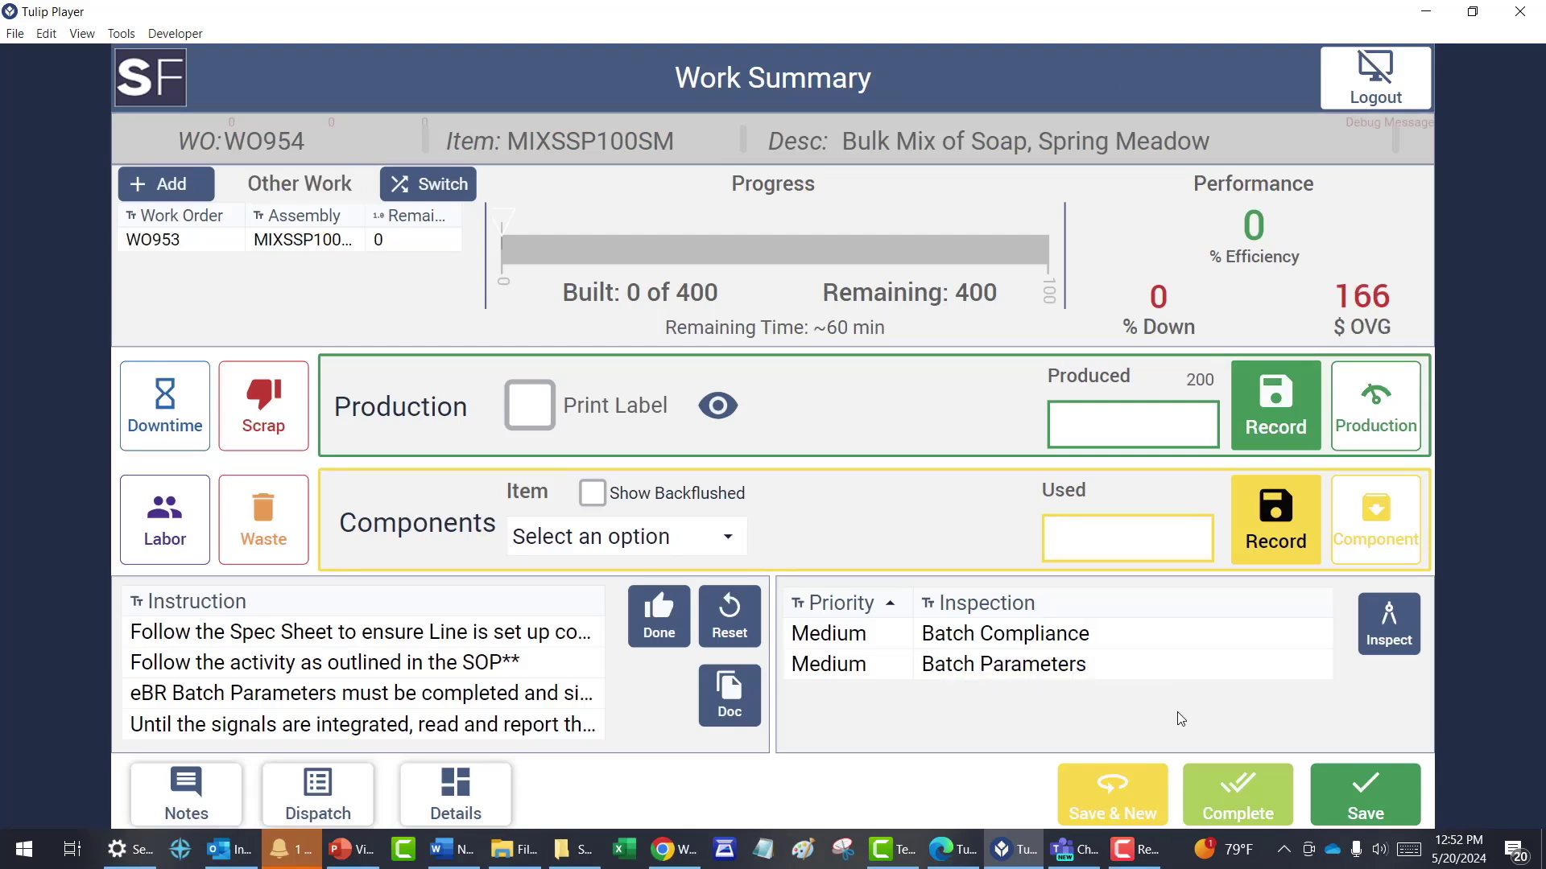
left_click(1087, 675)
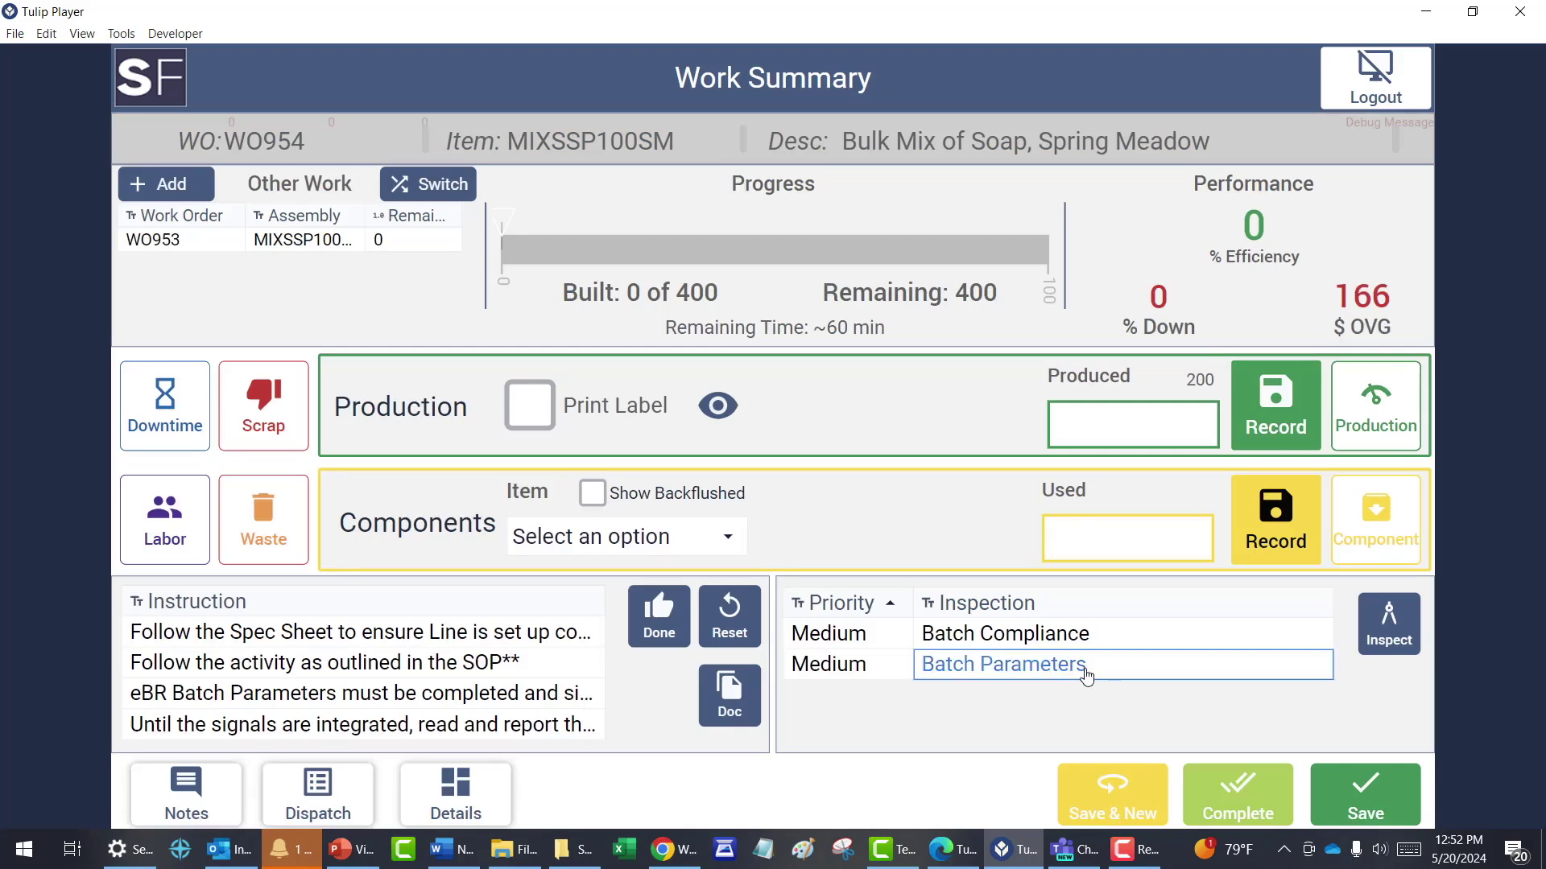
left_click(1087, 675)
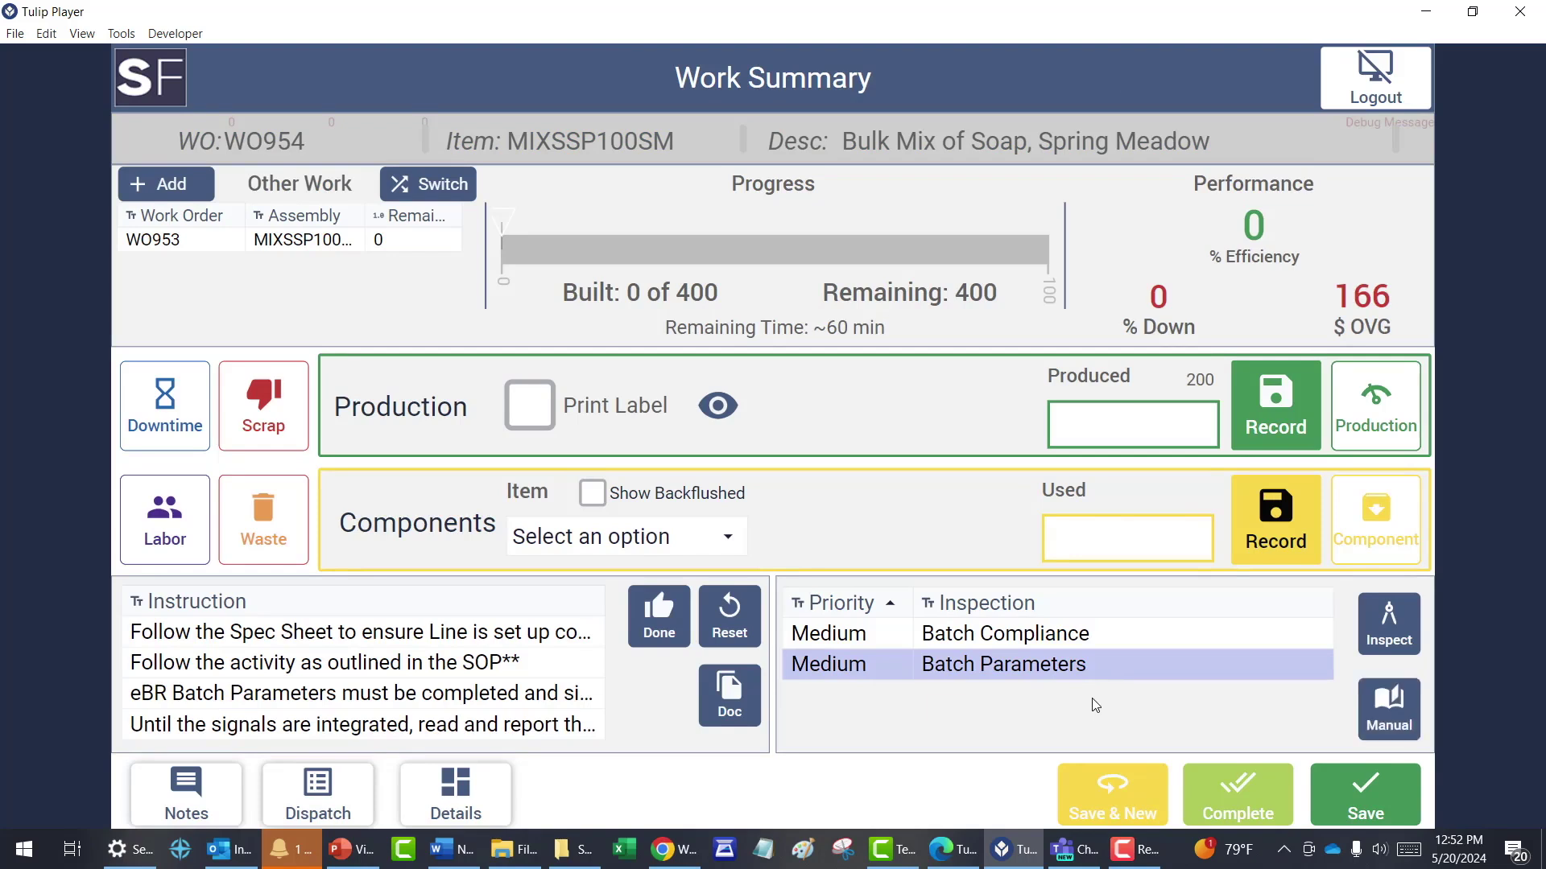
Open the Batch Parameters inspection and record a Blending Speed of 186.
left_click(1389, 618)
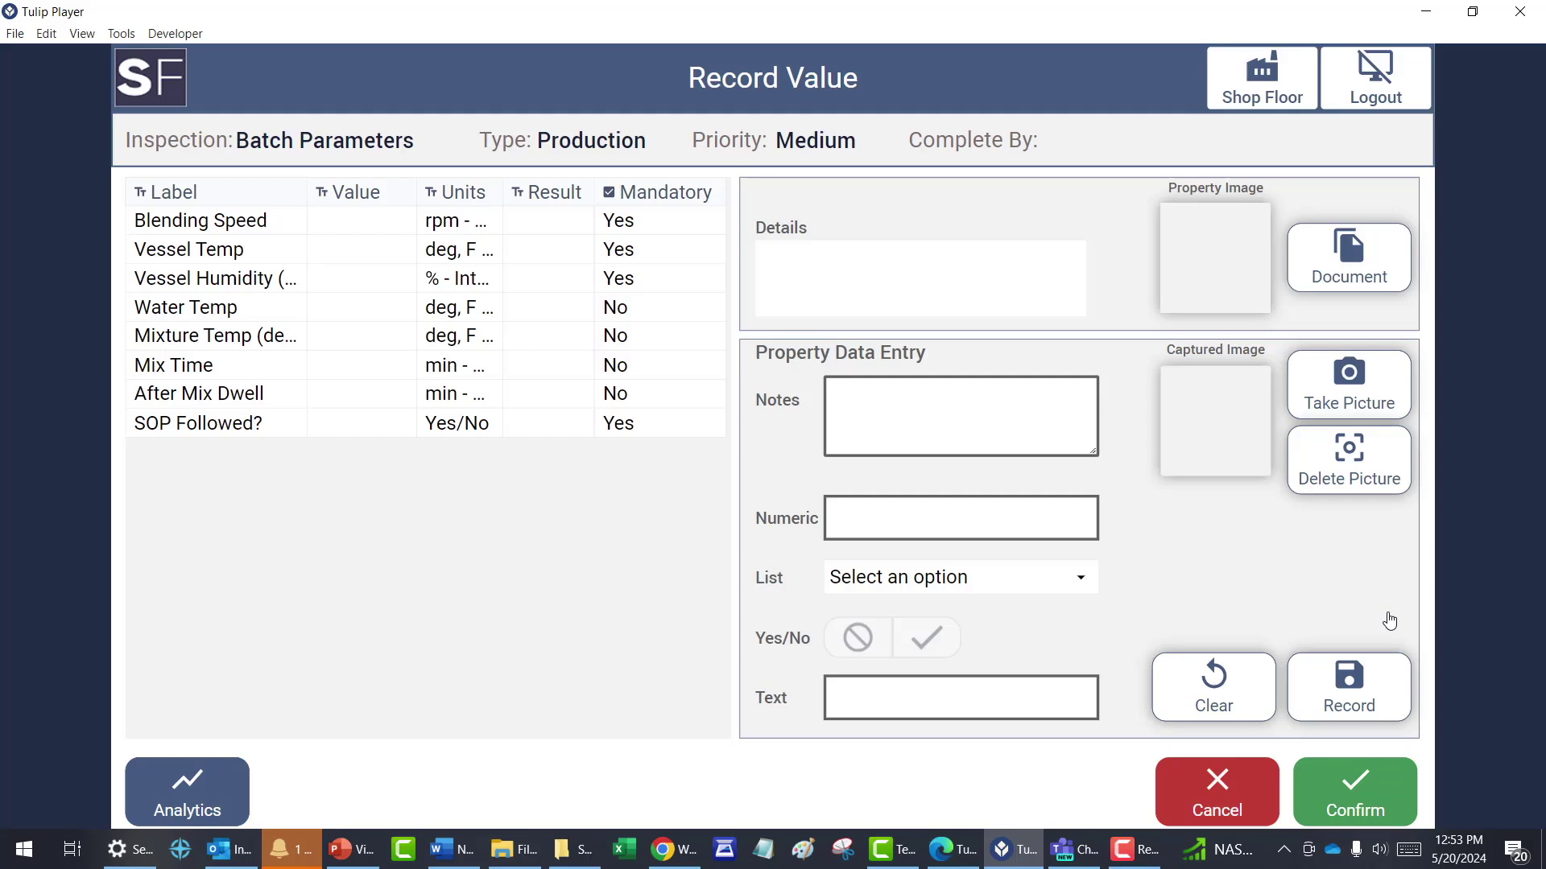
left_click(362, 221)
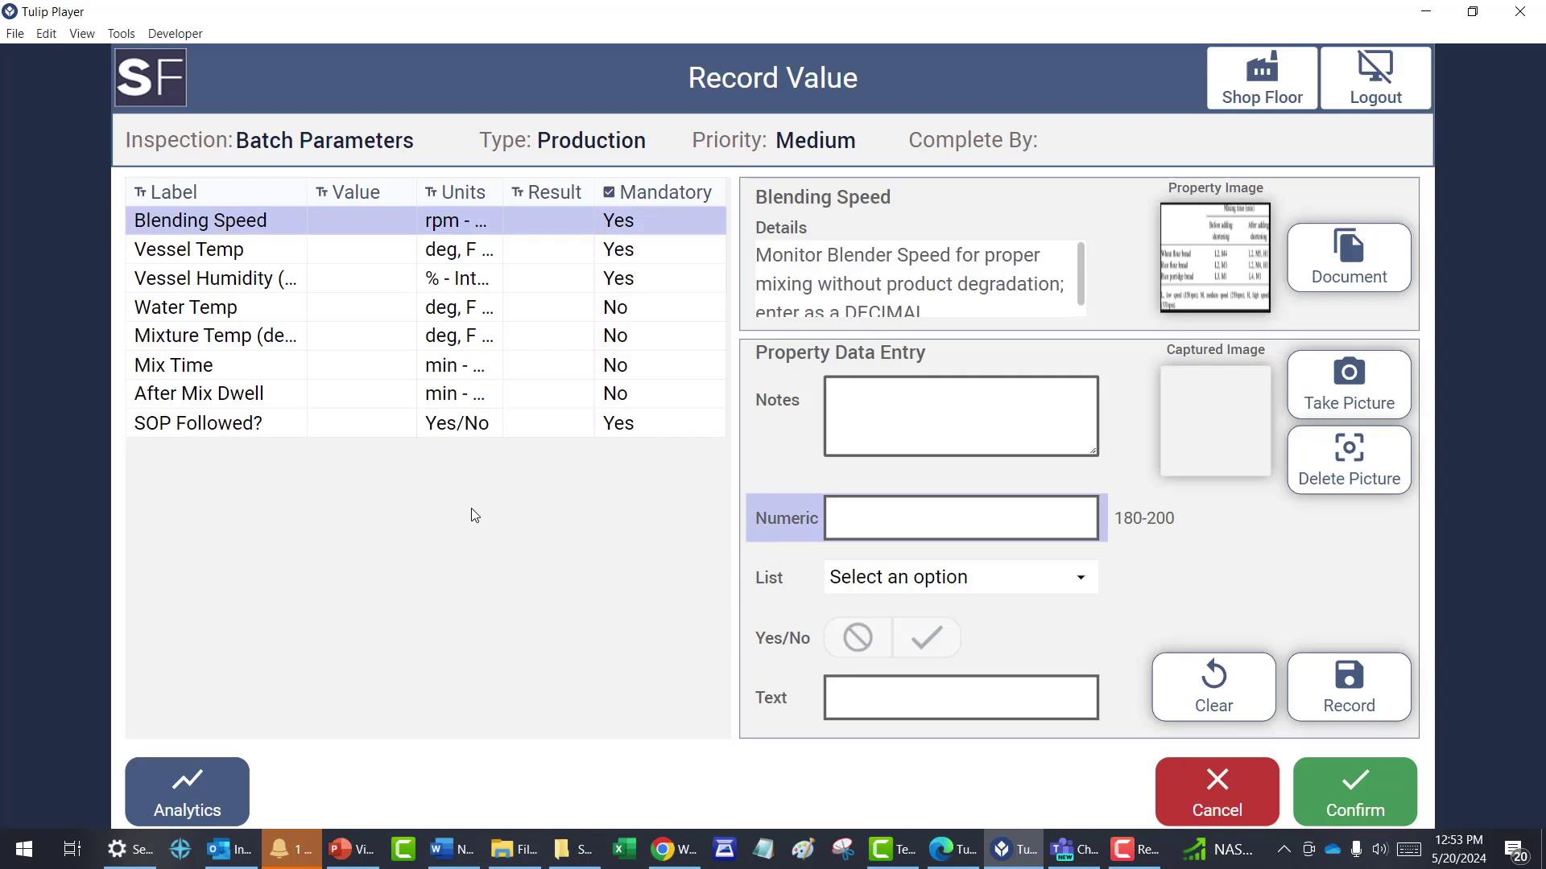
left_click(876, 524)
type("186")
left_click(1349, 681)
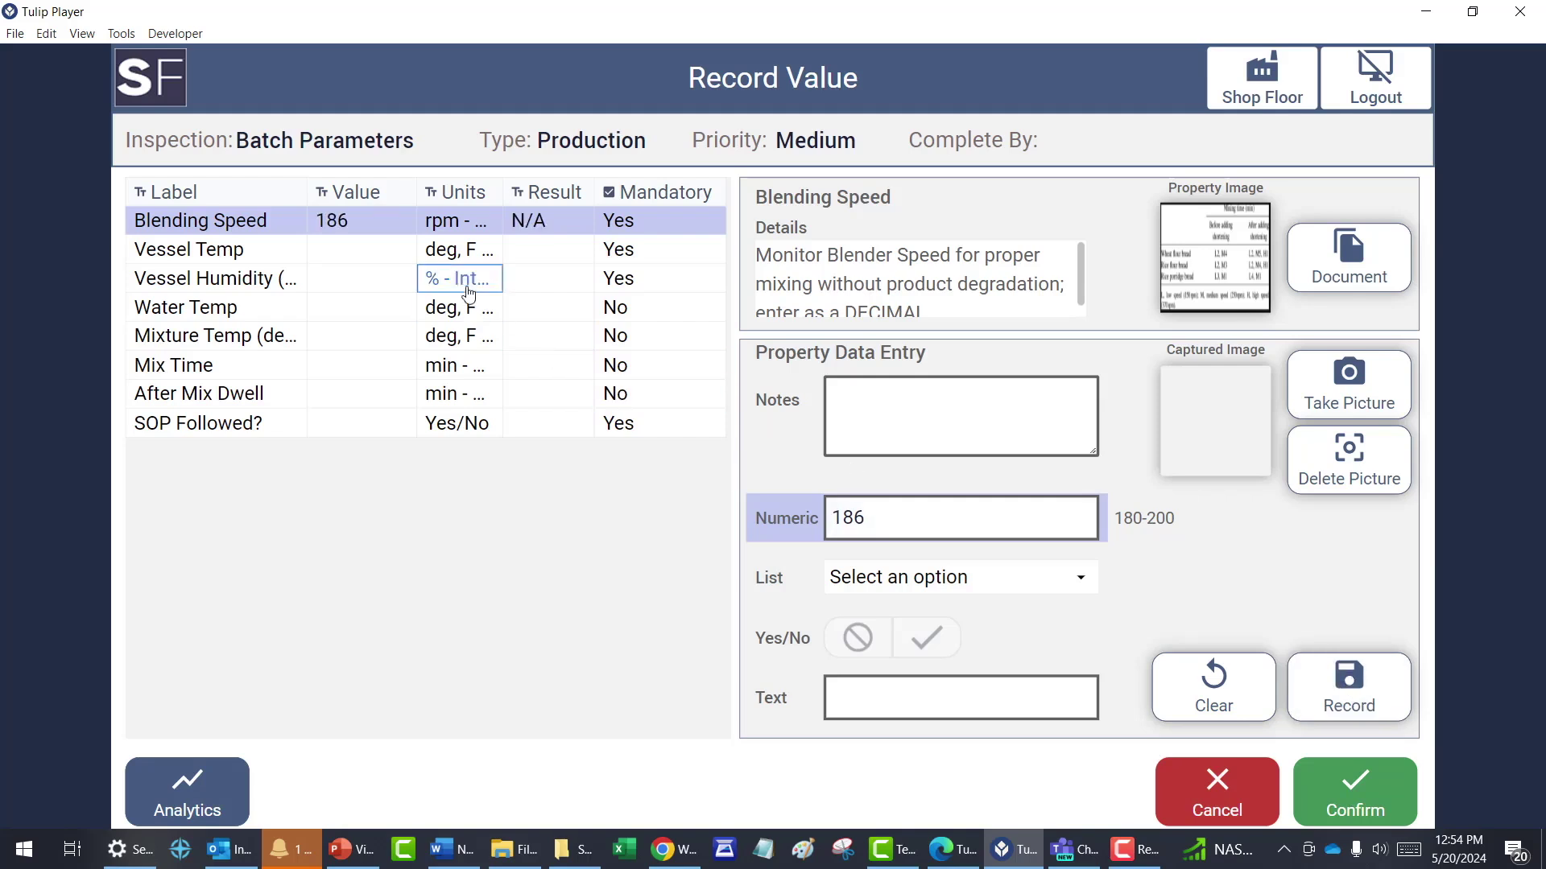
Record a Vessel Temp of 117 for the inspection.
left_click(463, 257)
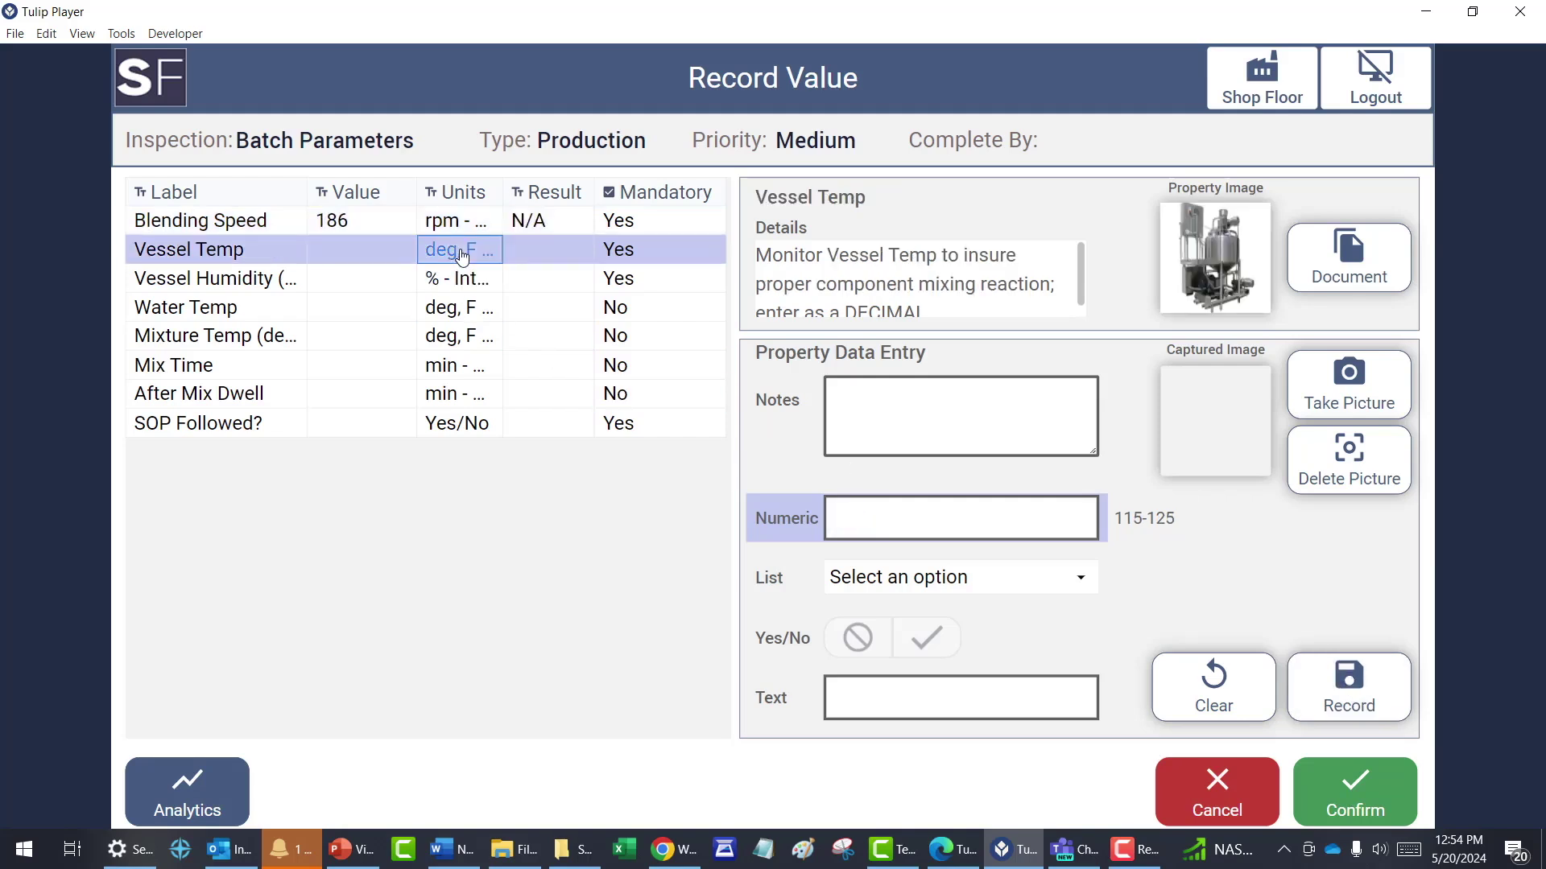
left_click(899, 507)
type("117")
left_click(1344, 691)
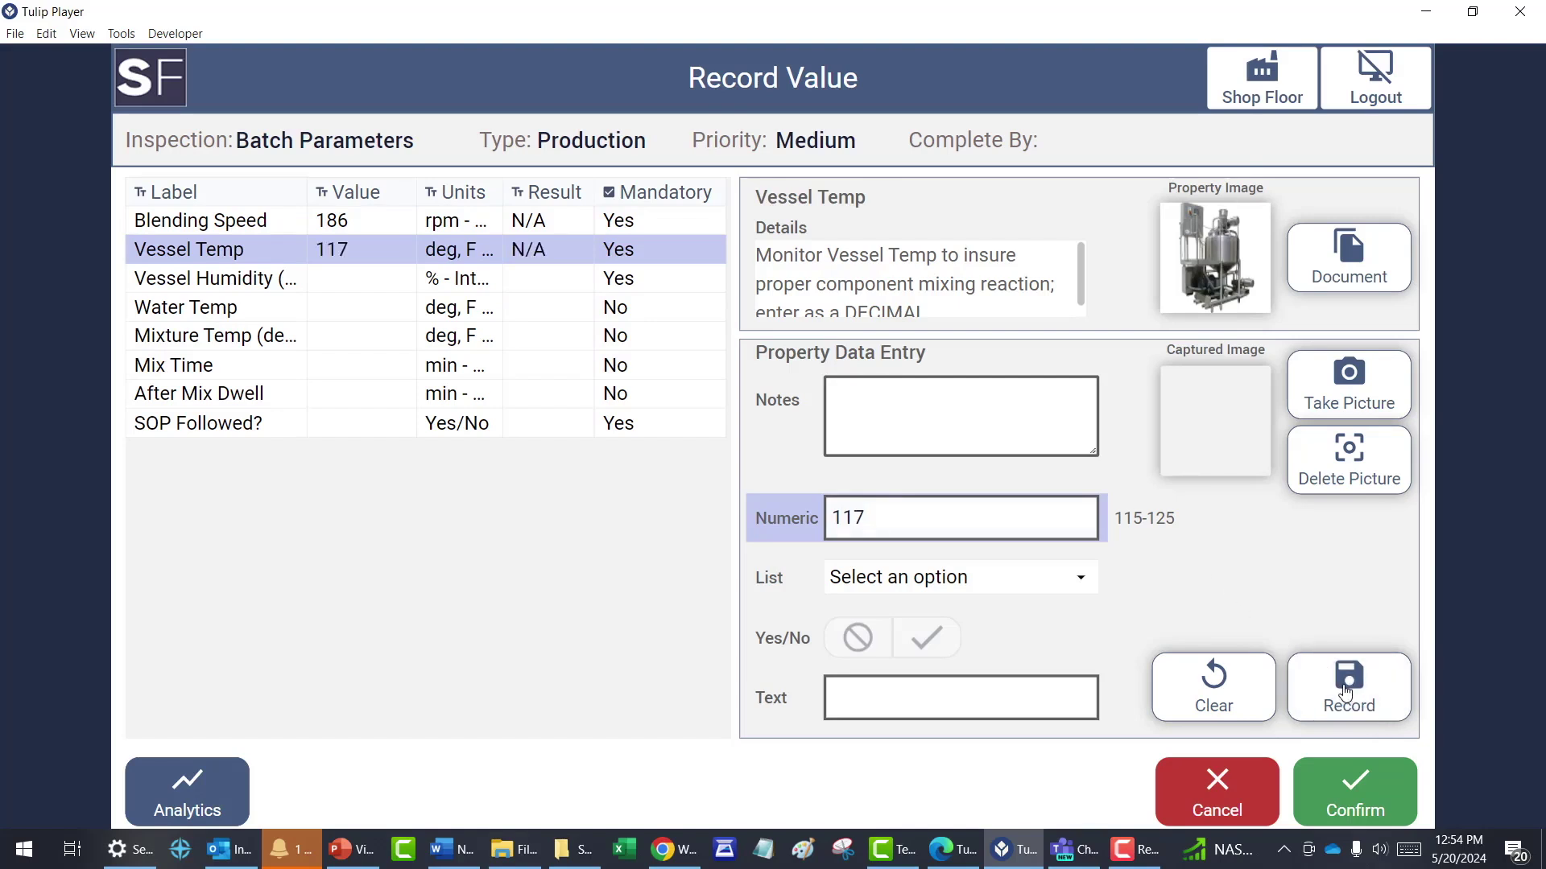
left_click(1344, 691)
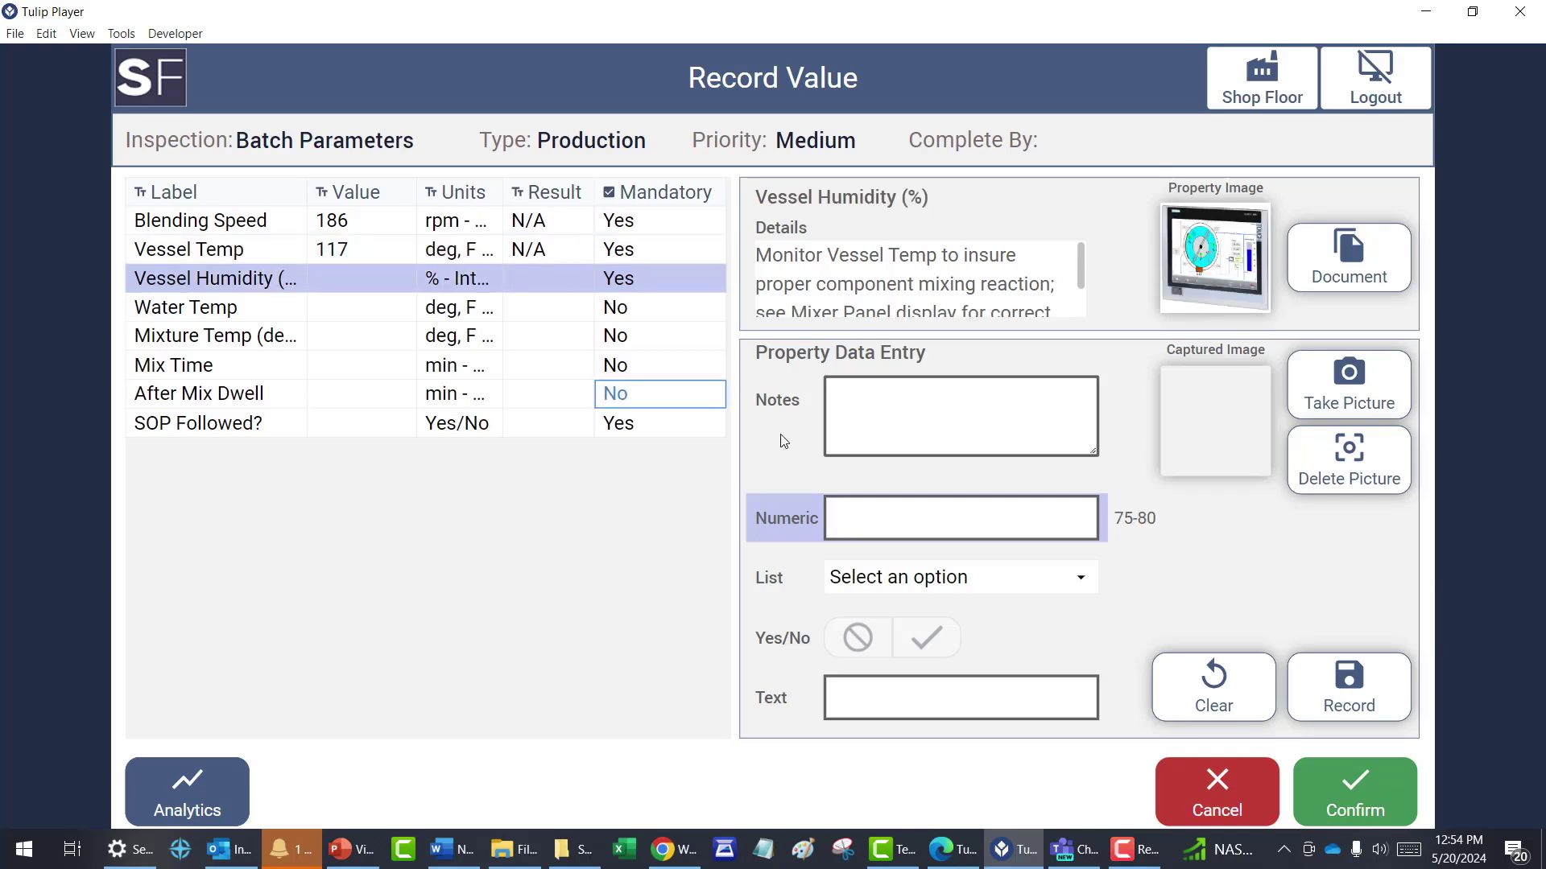
Enter 77 for Vessel Humidity, view its property image enlarged, and record the value.
type("77")
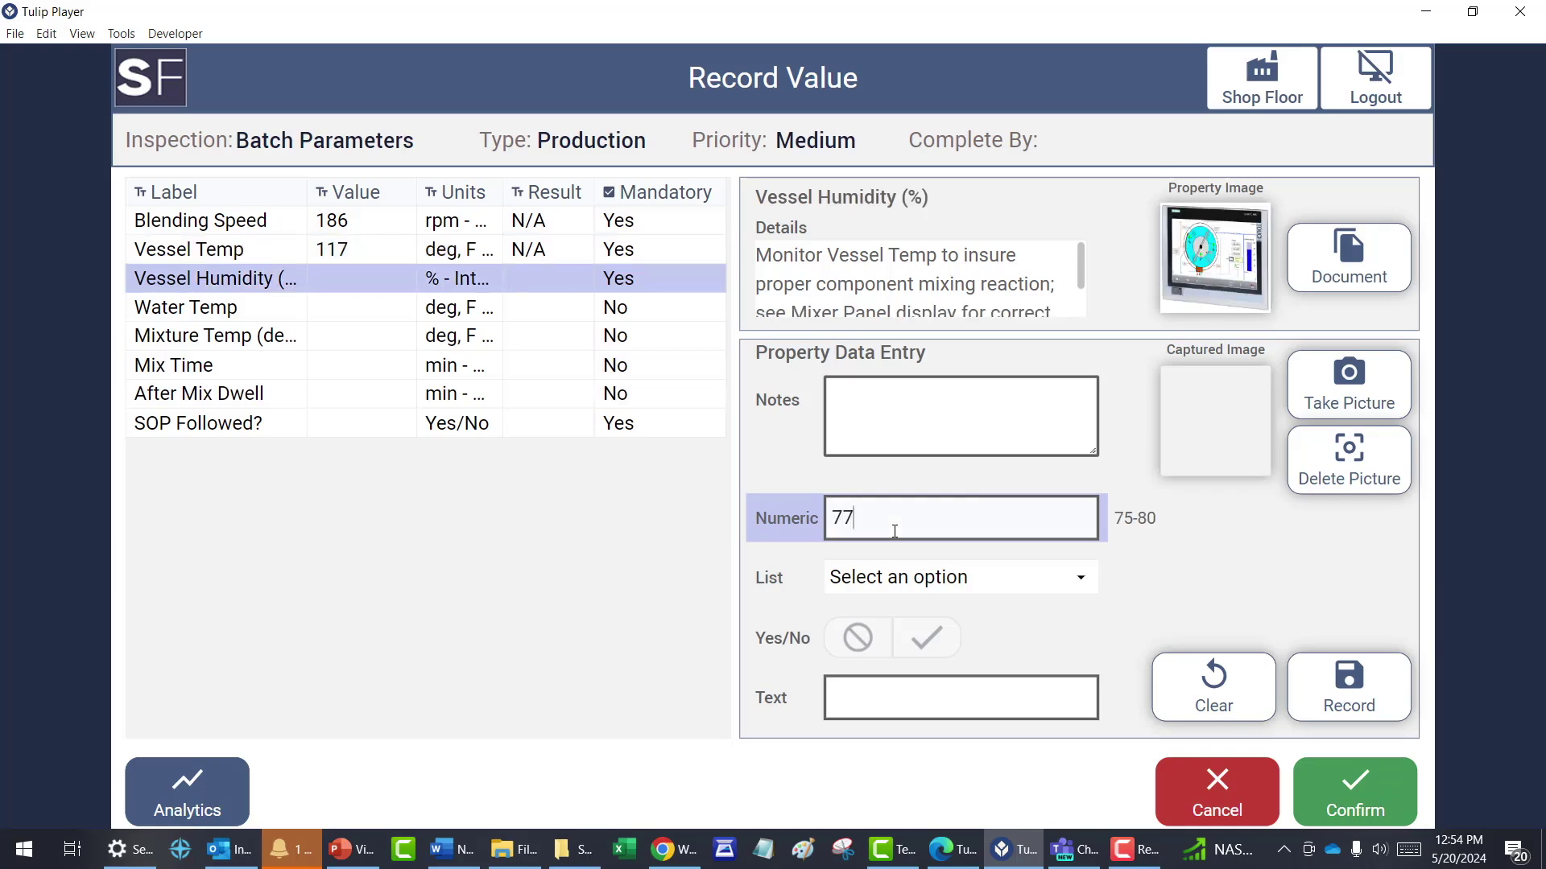
left_click(1214, 256)
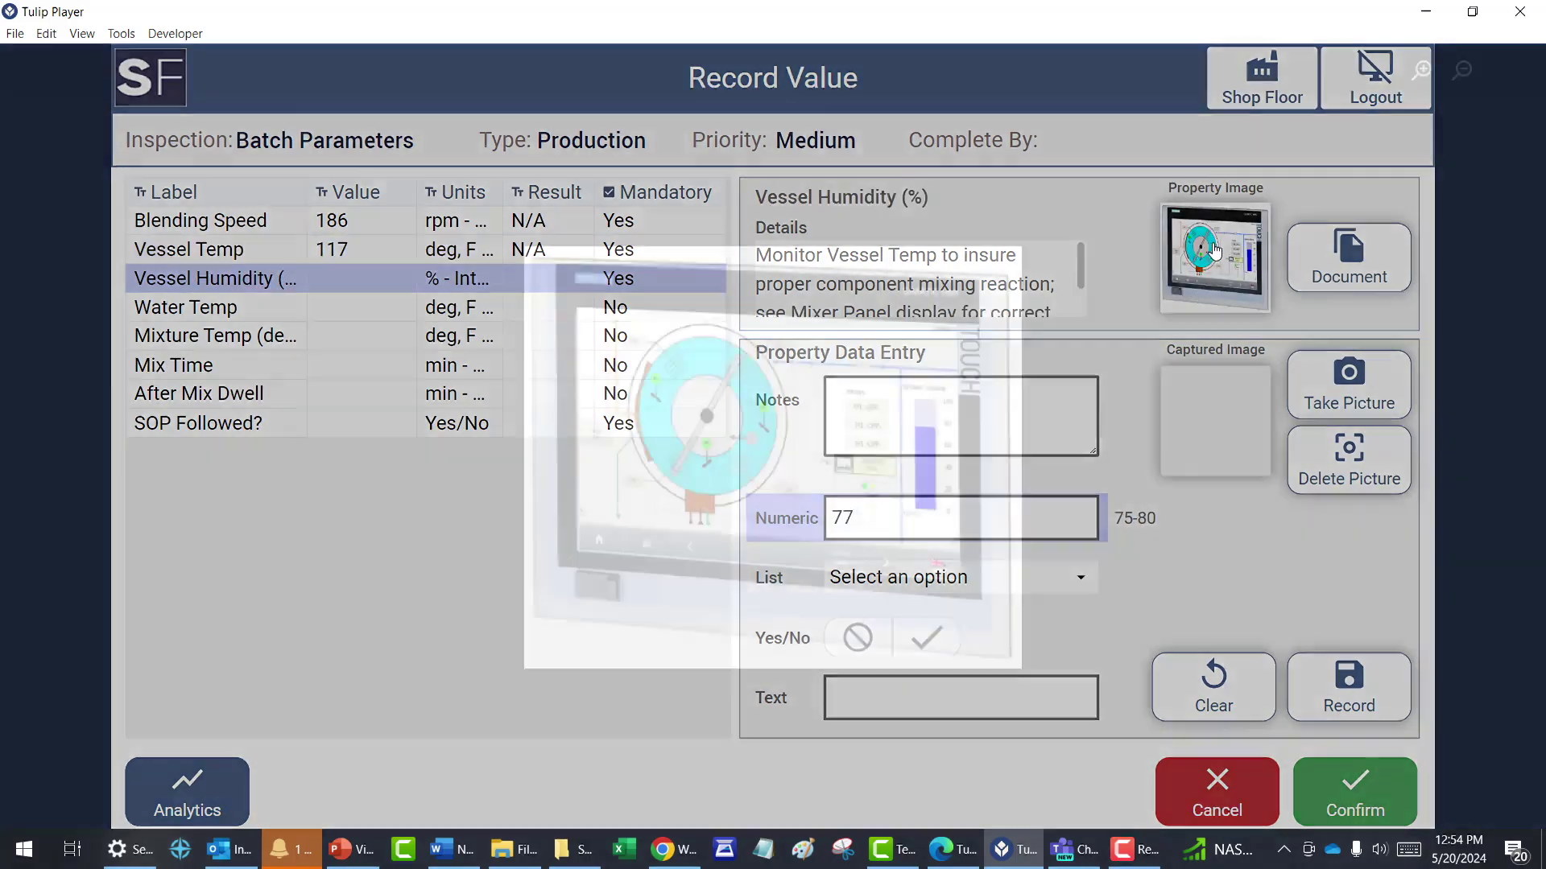
left_click(1082, 398)
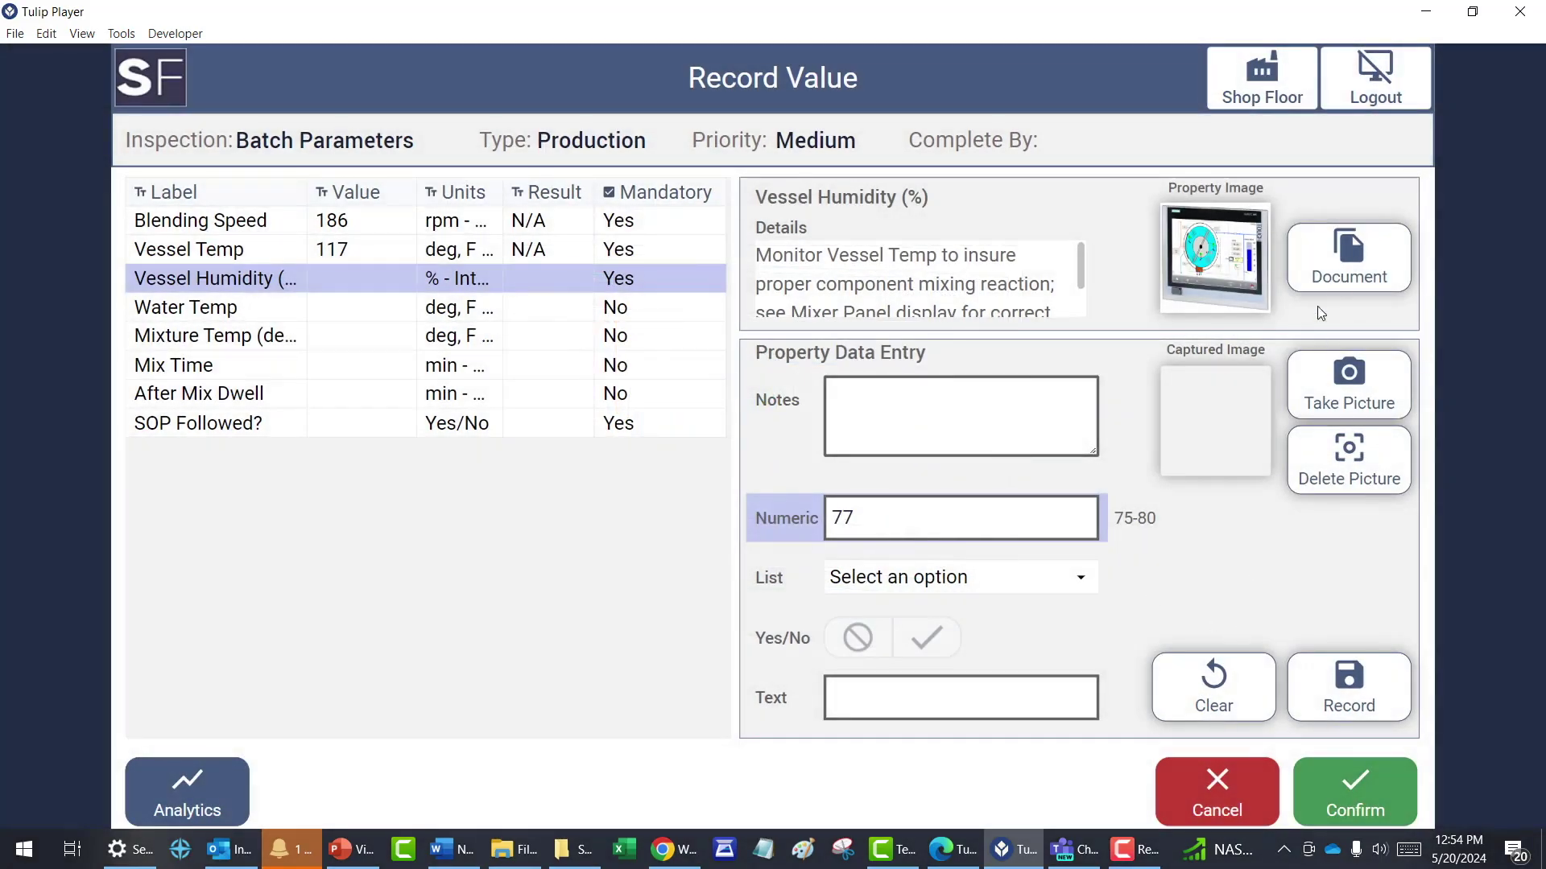
left_click(1350, 680)
Record Yes for SOP Followed? and complete the Batch Parameters inspection.
left_click(465, 428)
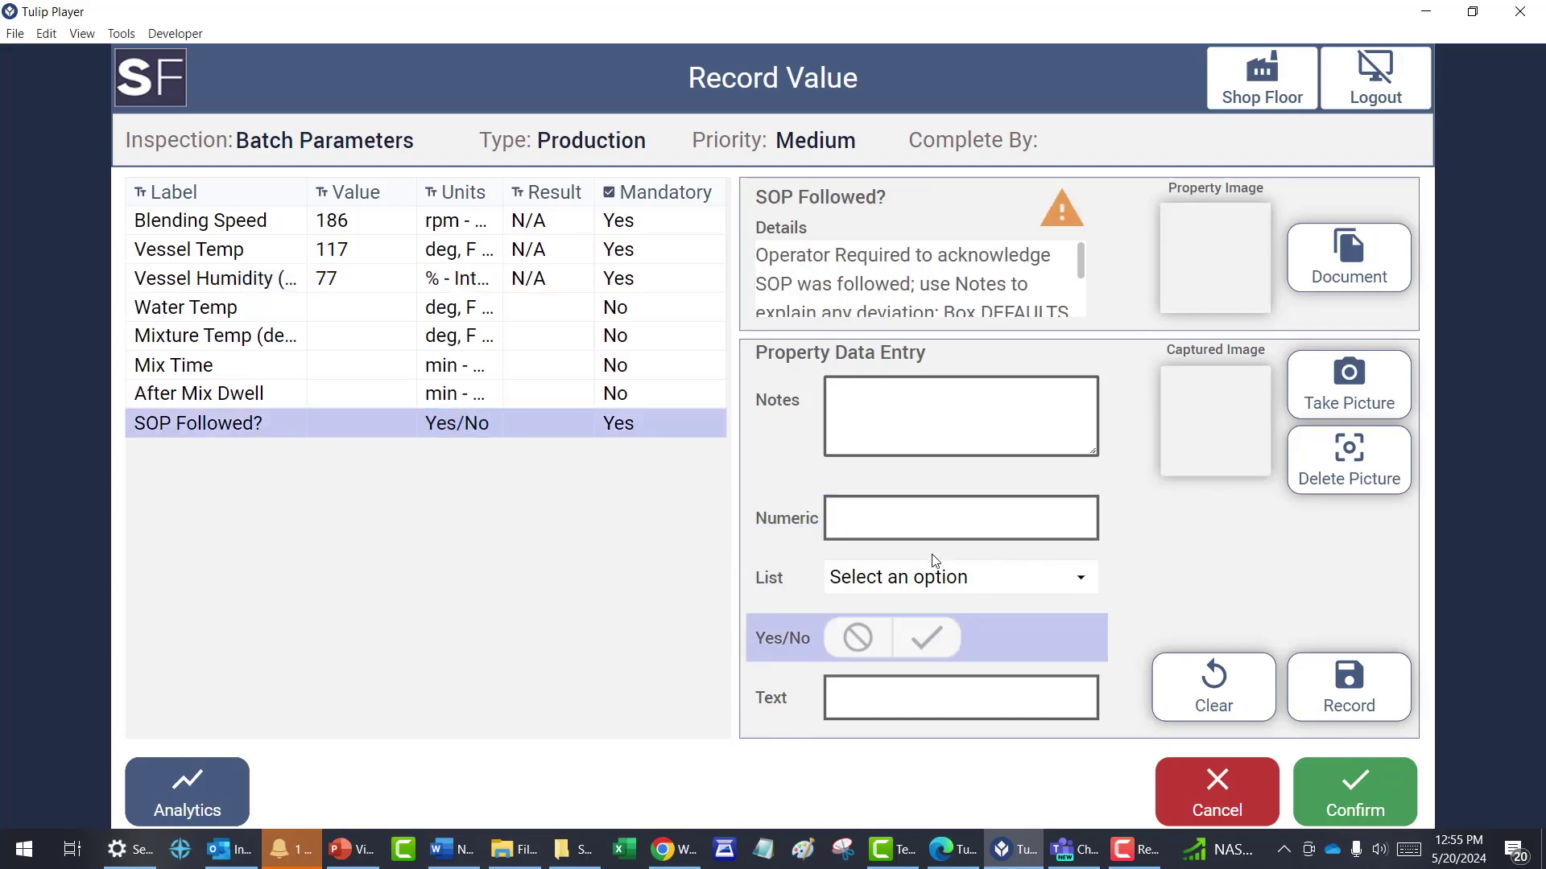
left_click(930, 648)
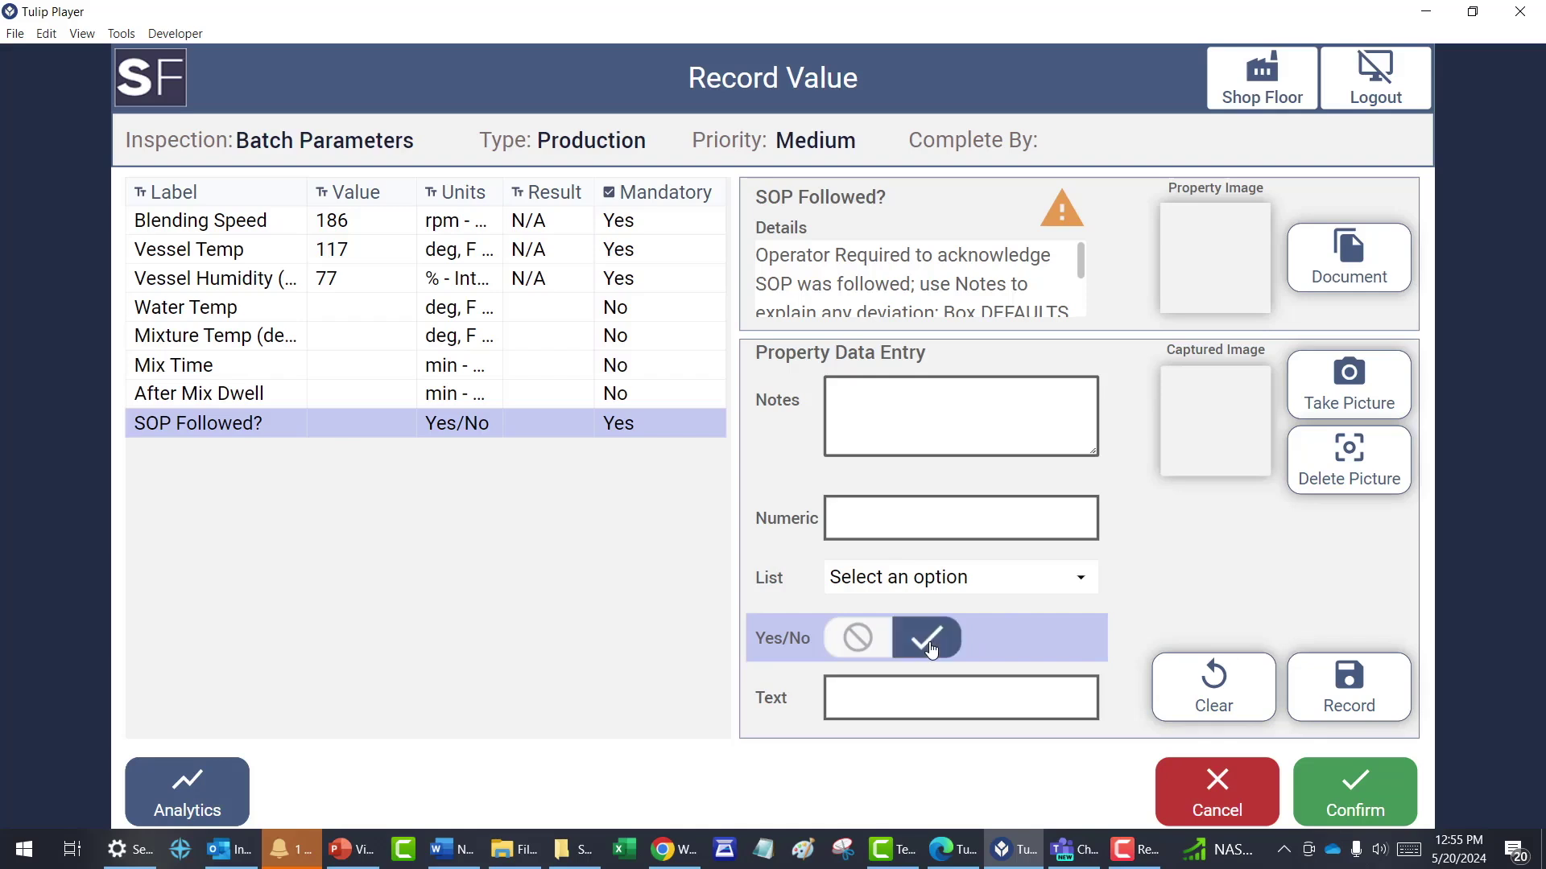
left_click(1344, 684)
left_click(396, 310)
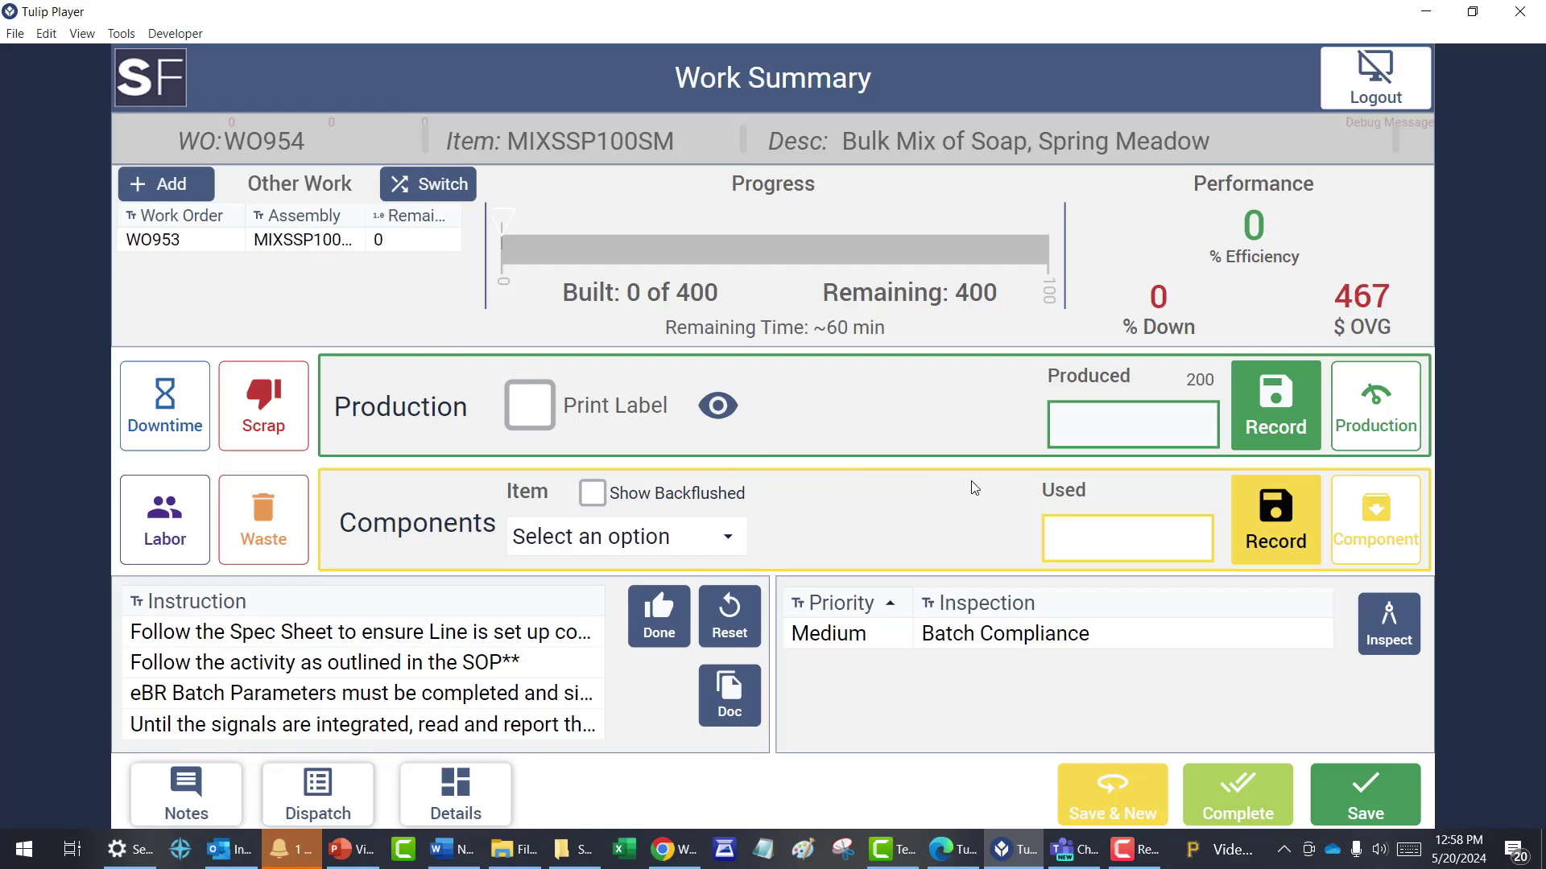
Enter a produced quantity of 200 for WO954, preview its carton label, and record the production.
type("200")
left_click(719, 406)
left_click(721, 408)
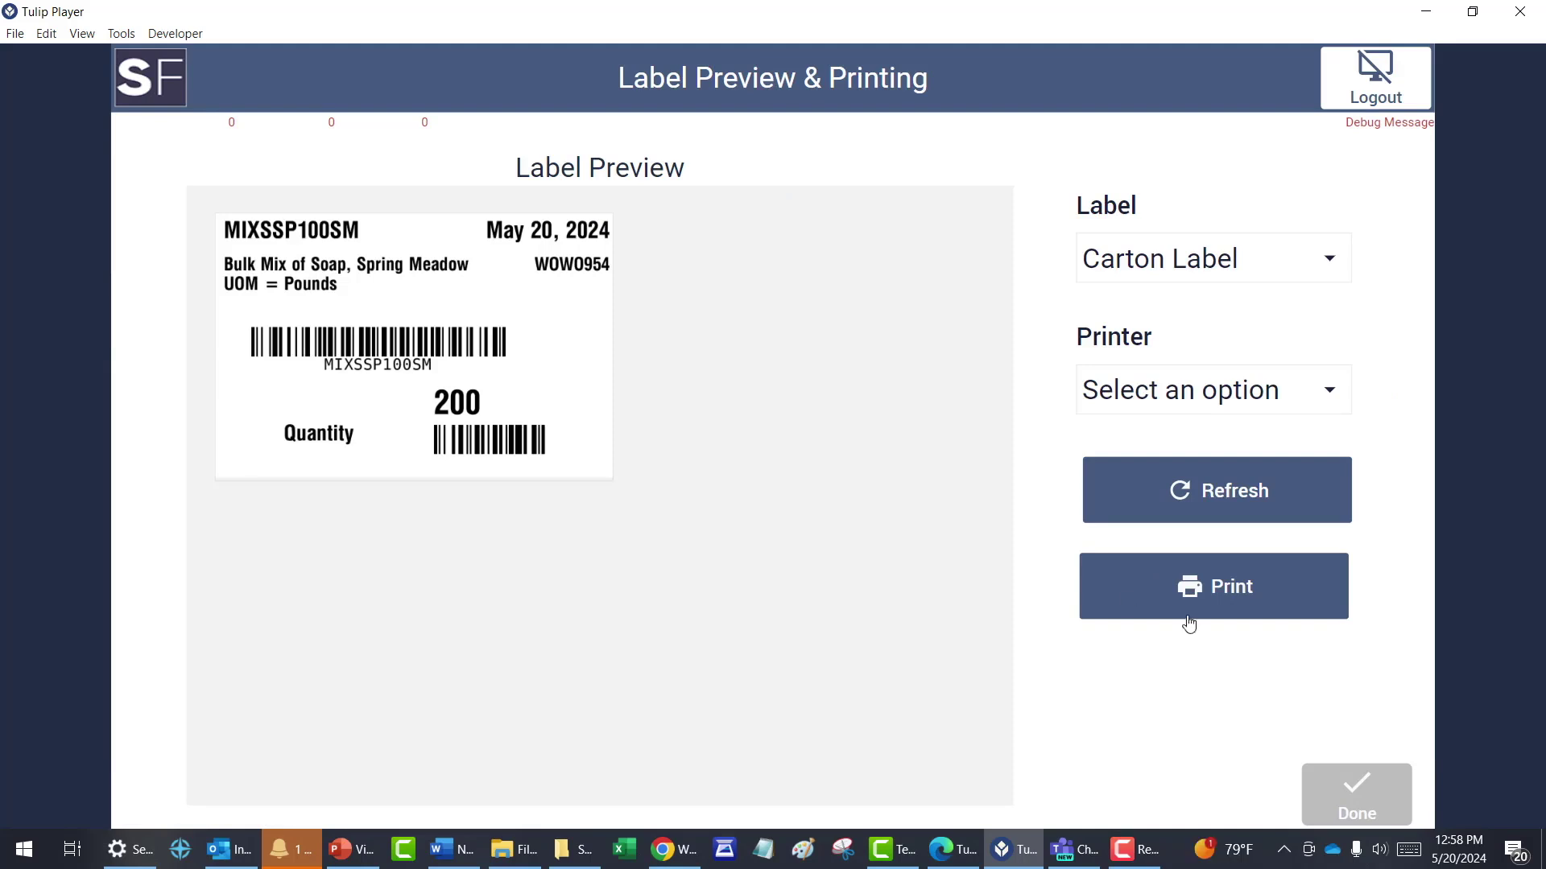
left_click(1356, 797)
left_click(1273, 405)
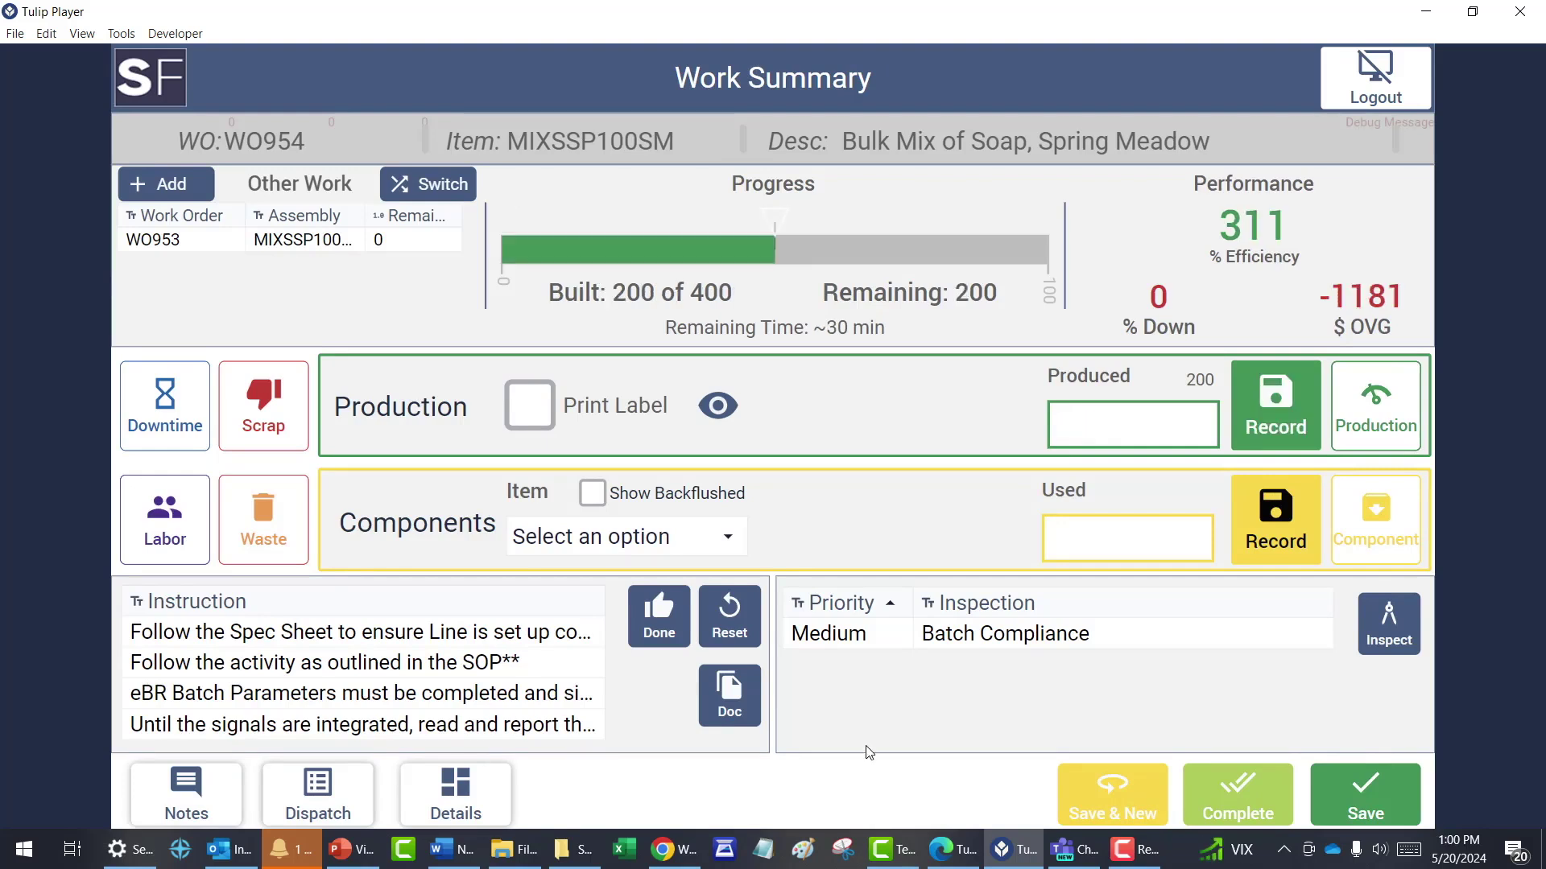
Check the details of work order WO954 and save the shop floor work.
left_click(456, 797)
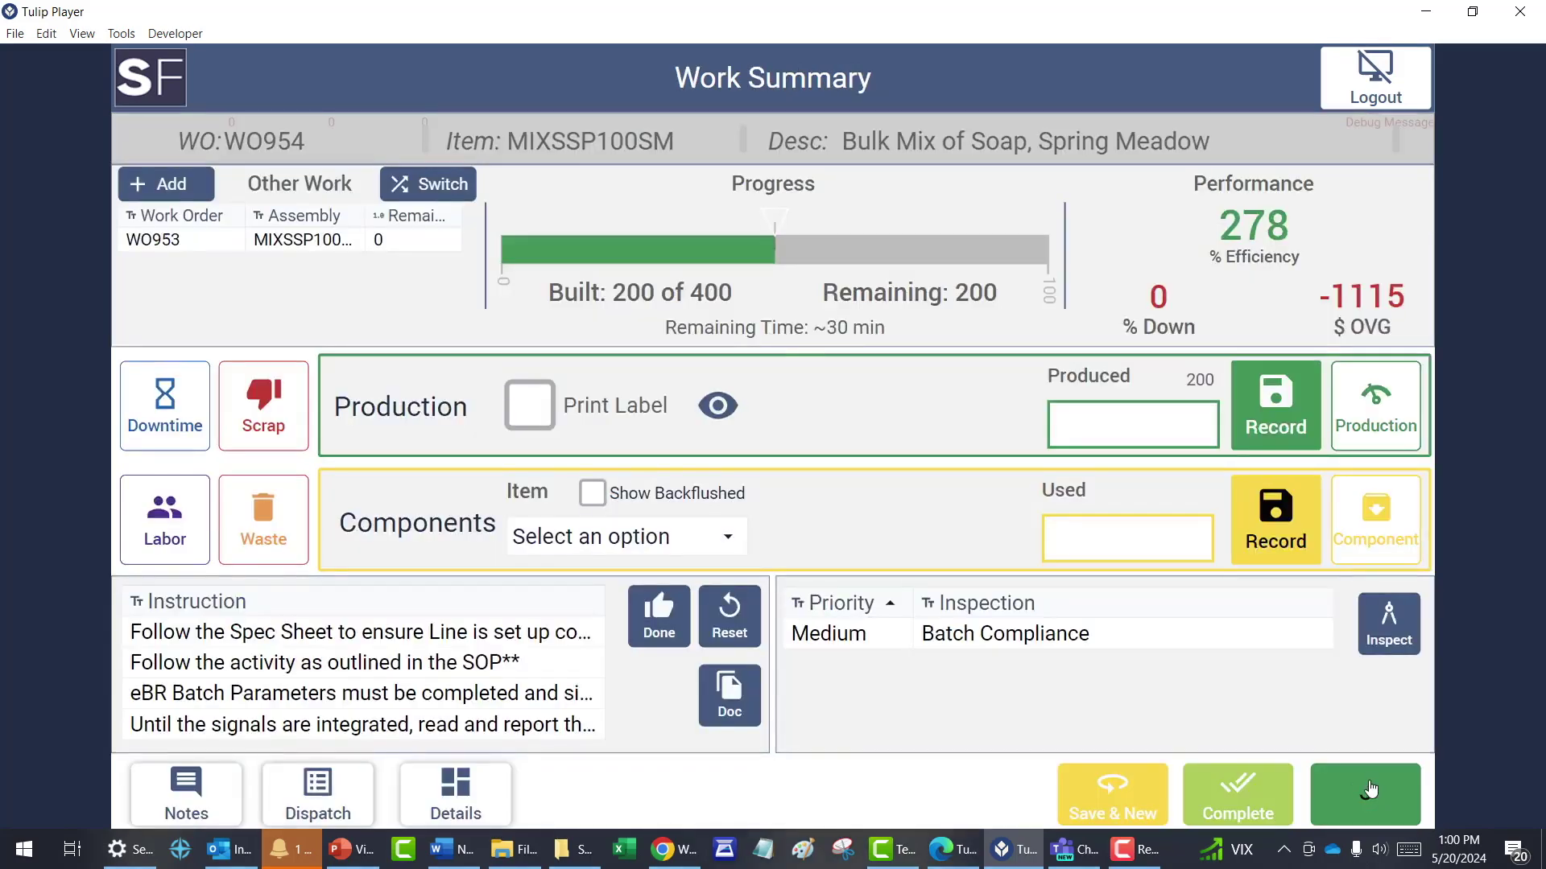
left_click(1366, 786)
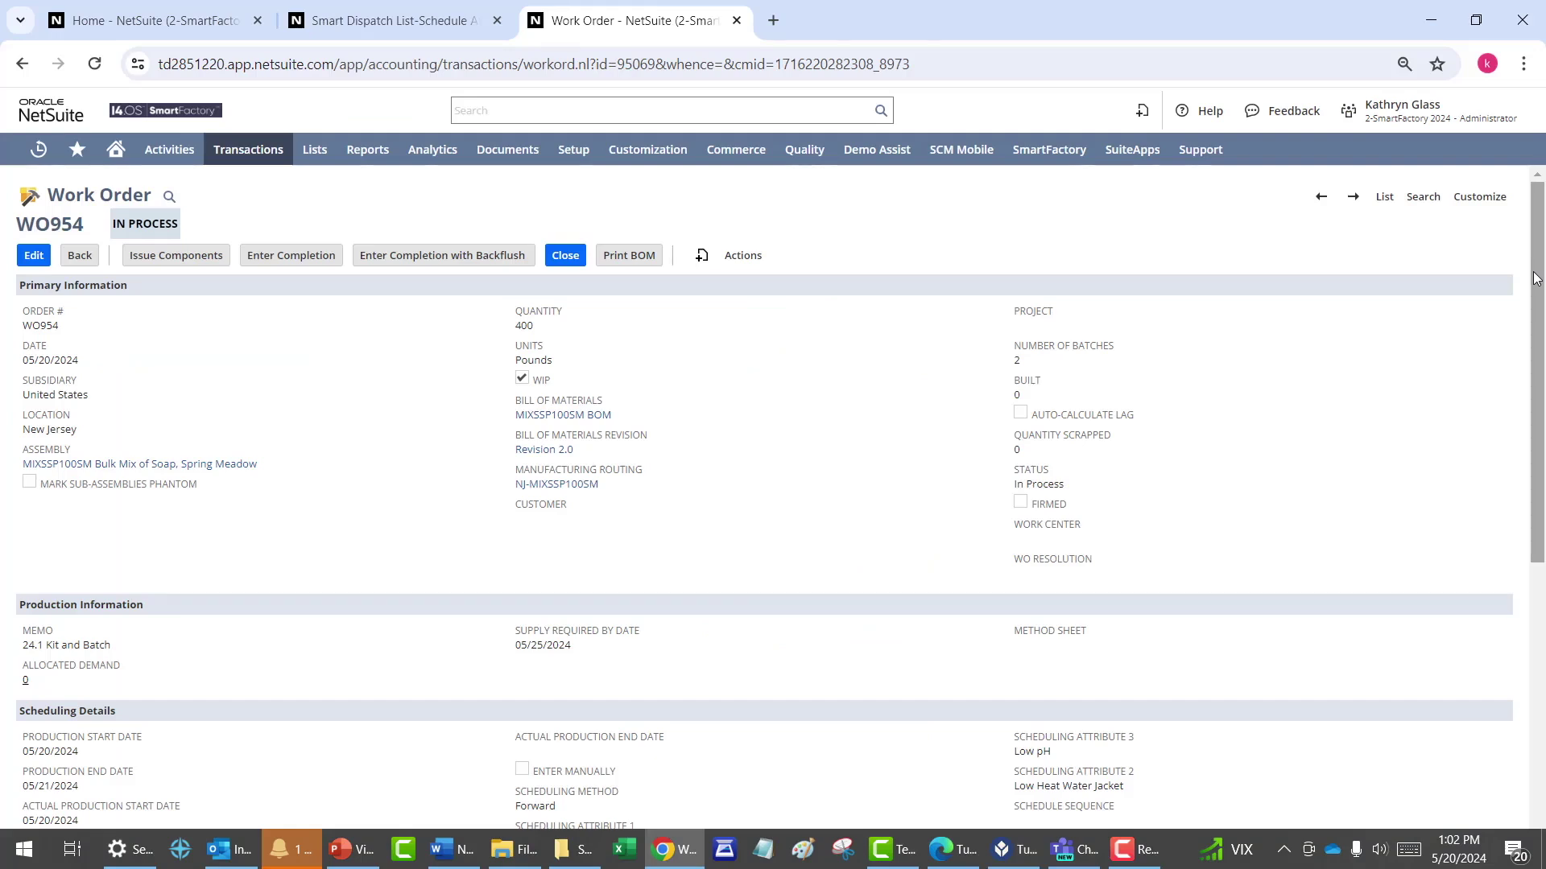
Switch to NetSuite and review the component usage, operations and related build records of work order WO954.
left_click_drag(1536, 278, 1541, 551)
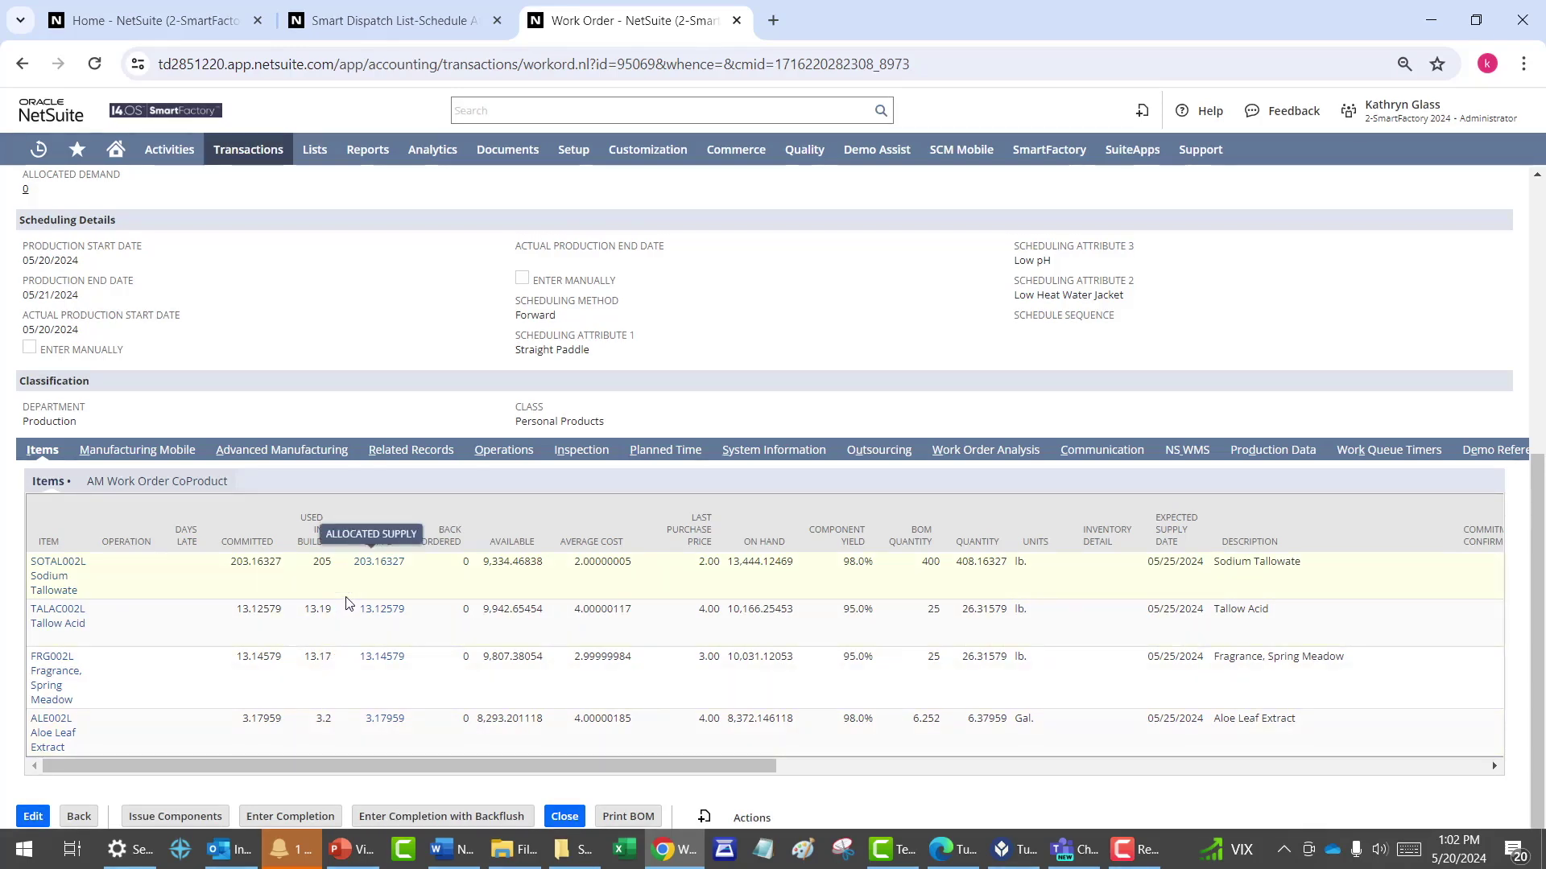
left_click(504, 449)
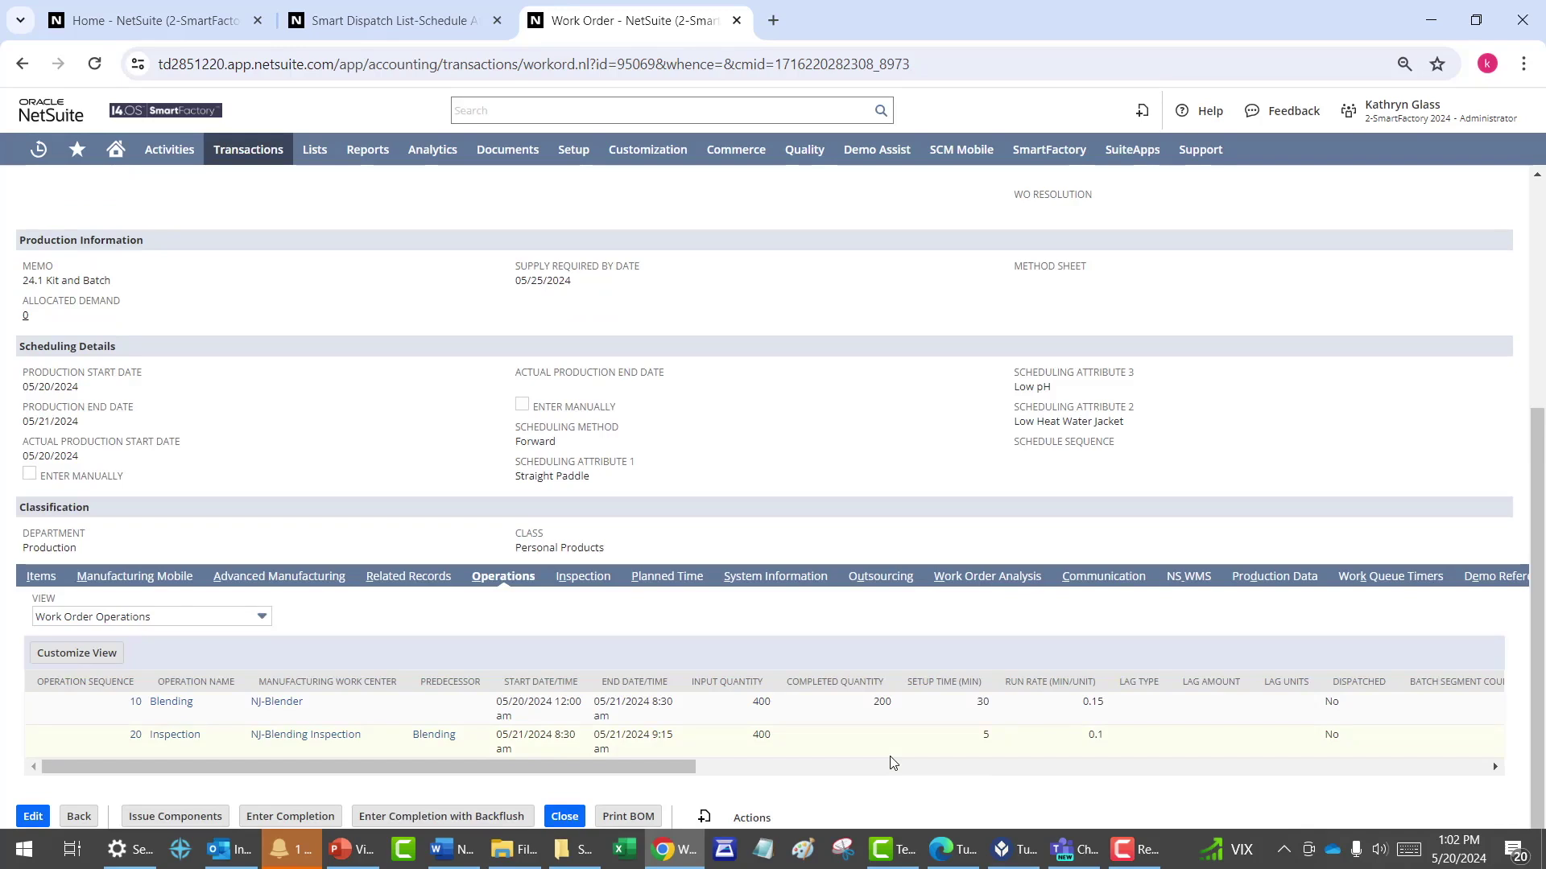
left_click(423, 578)
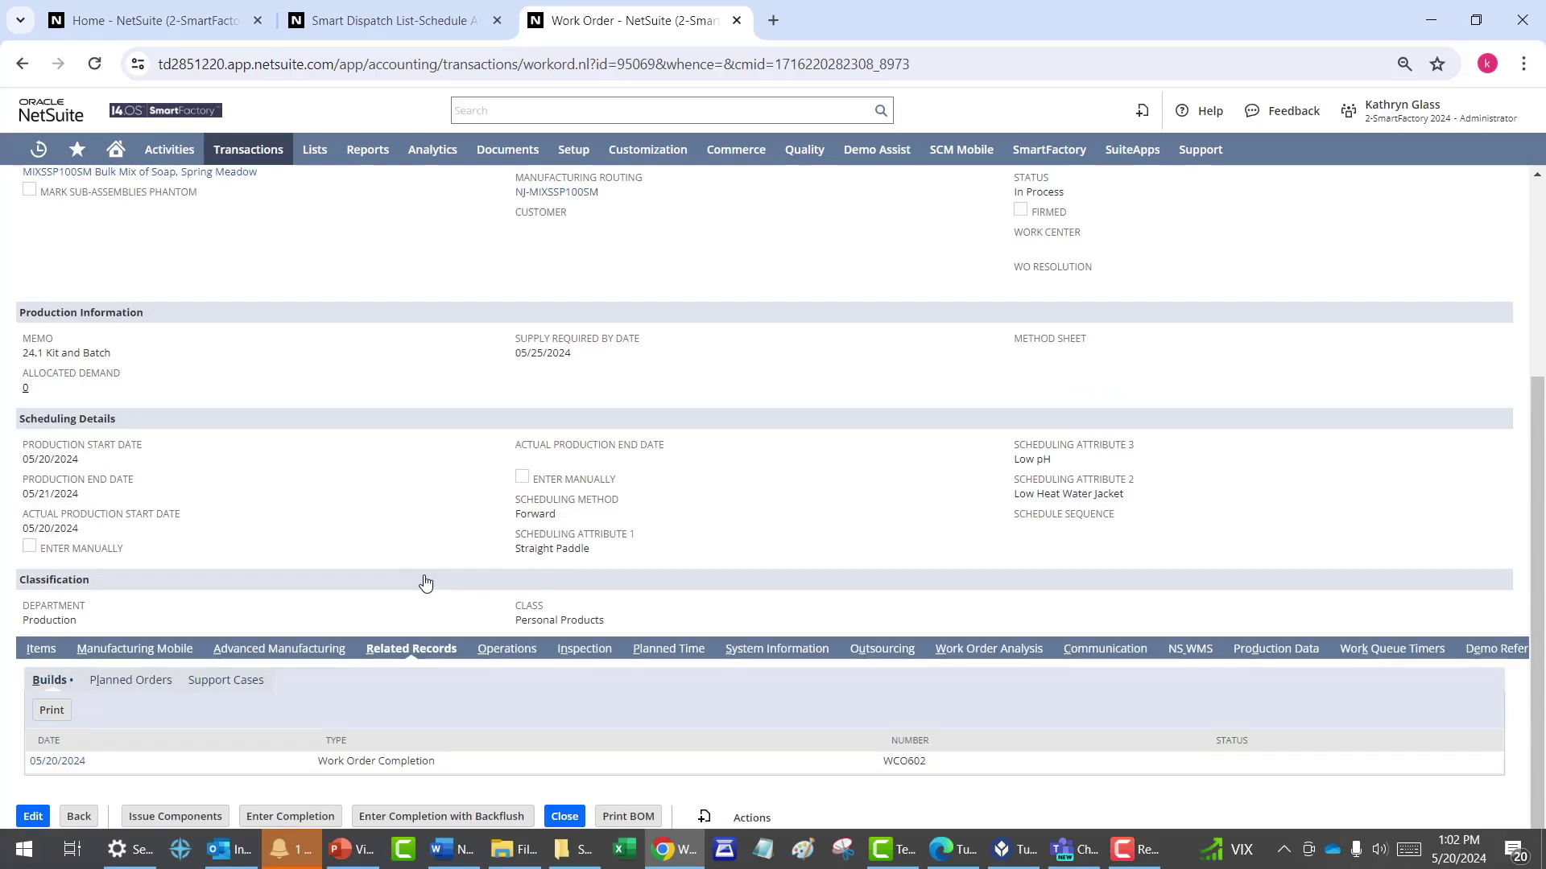
Open the work order completion dated 05/20/2024 and view the inventory detail of component SOTAL002L.
left_click(66, 769)
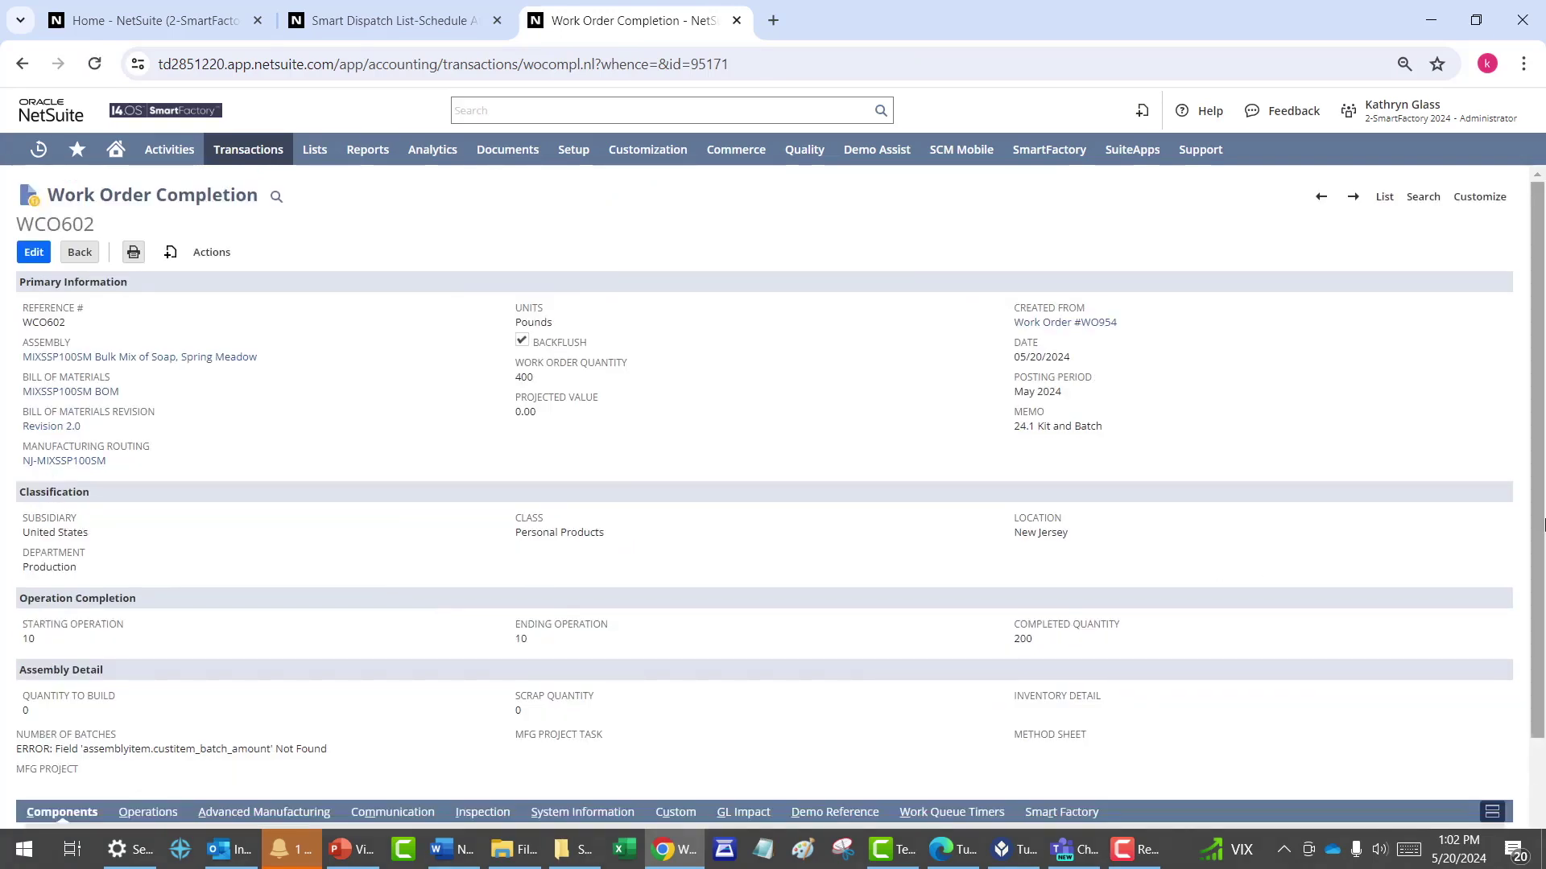
scroll(1538, 507, "down", 2)
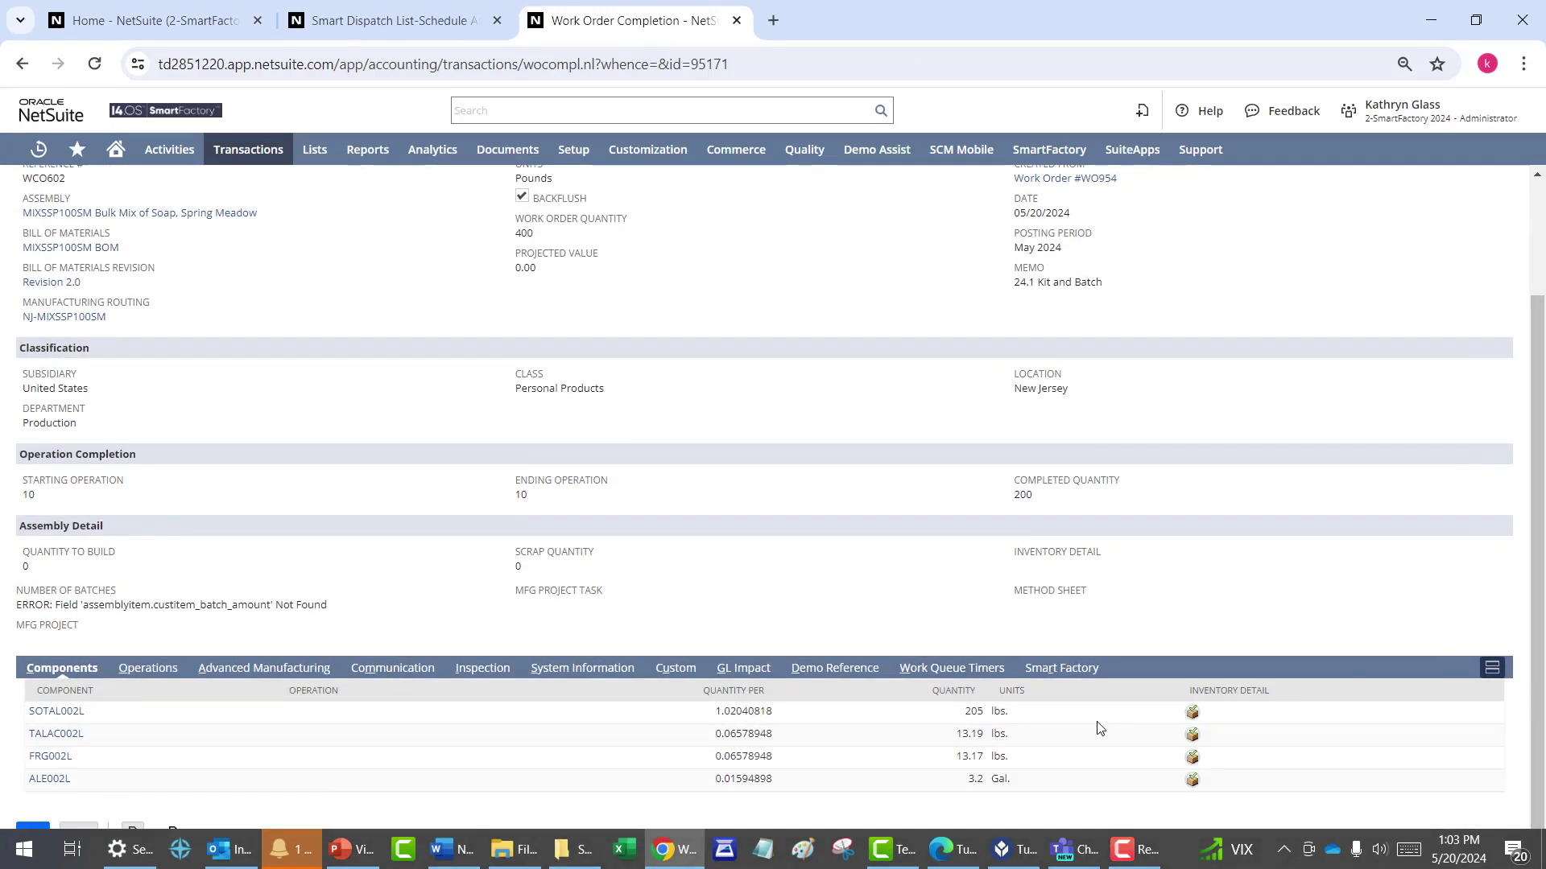
left_click(1192, 713)
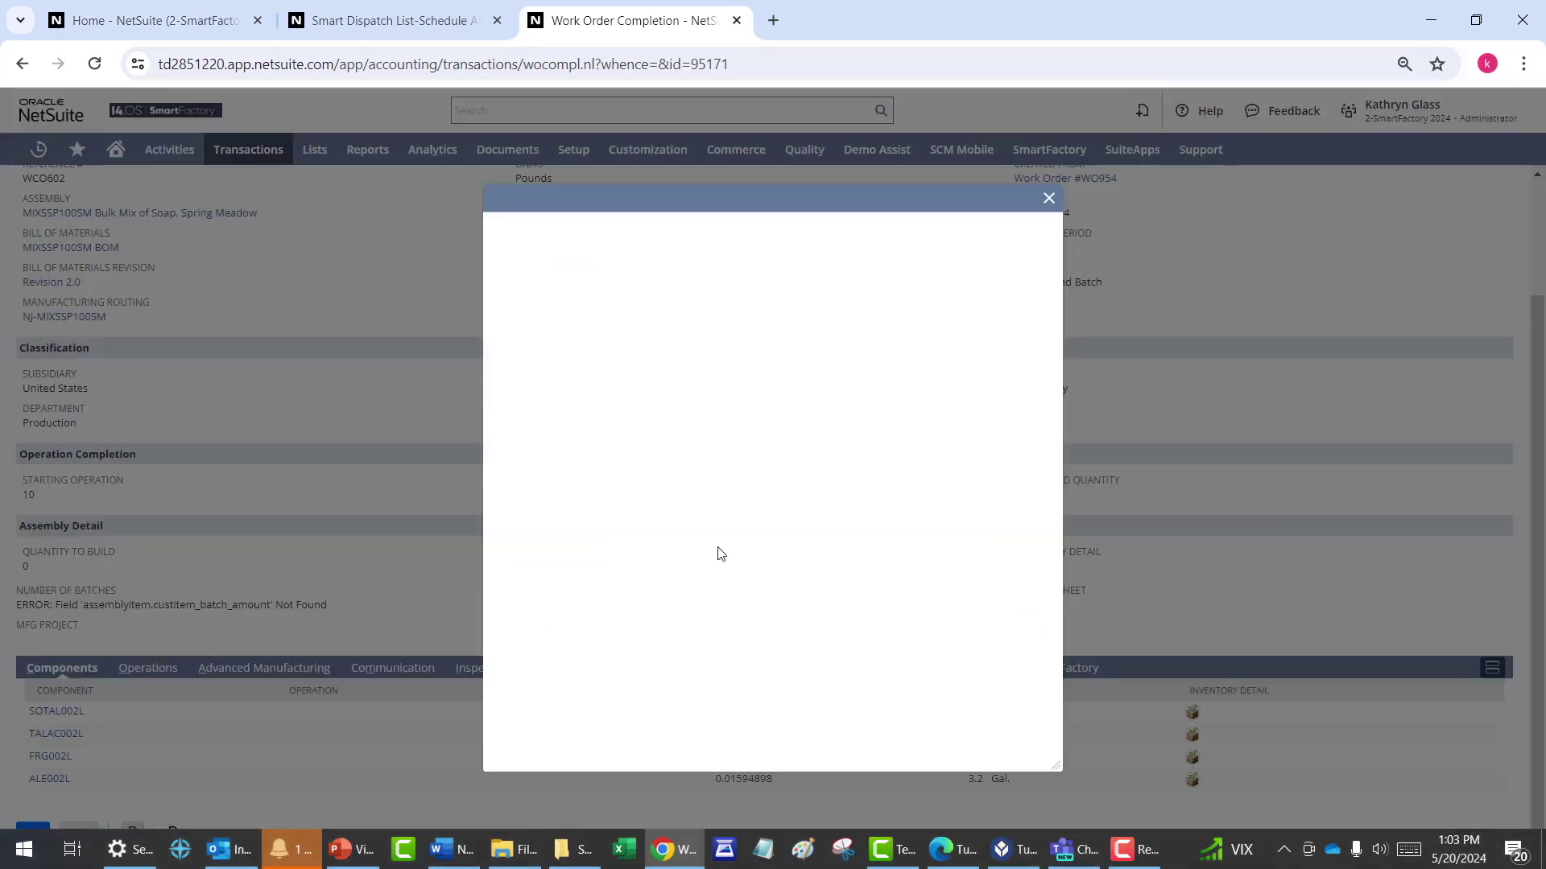